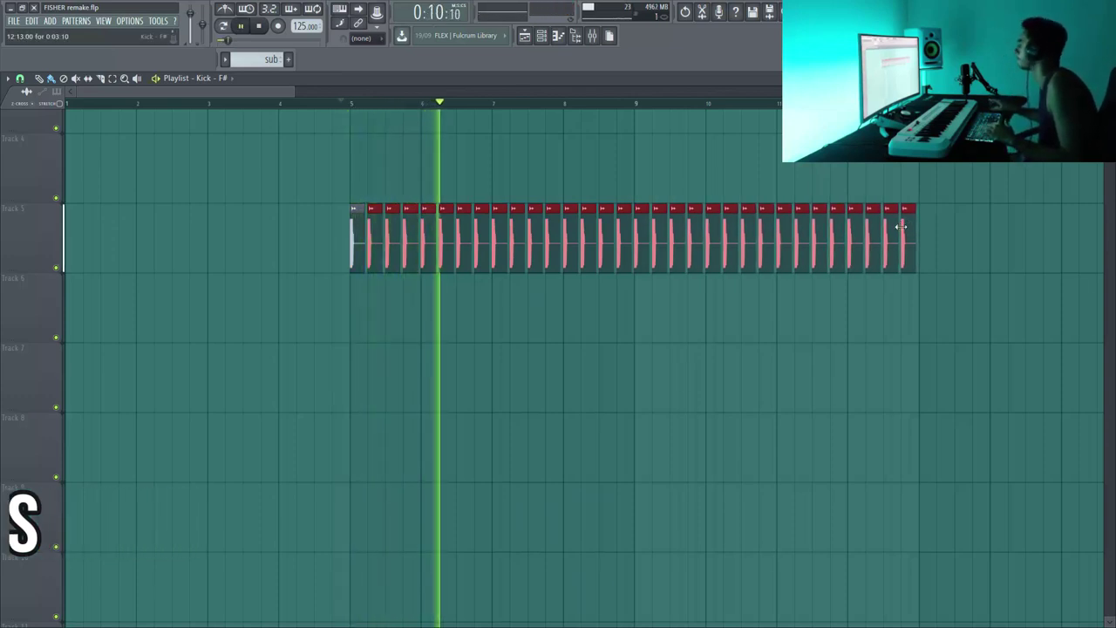
# - Place Clap 1 clips on track 6 on beats 2 and 4 of every bar from bar 5 through bar 8
pyautogui.click(622, 160)
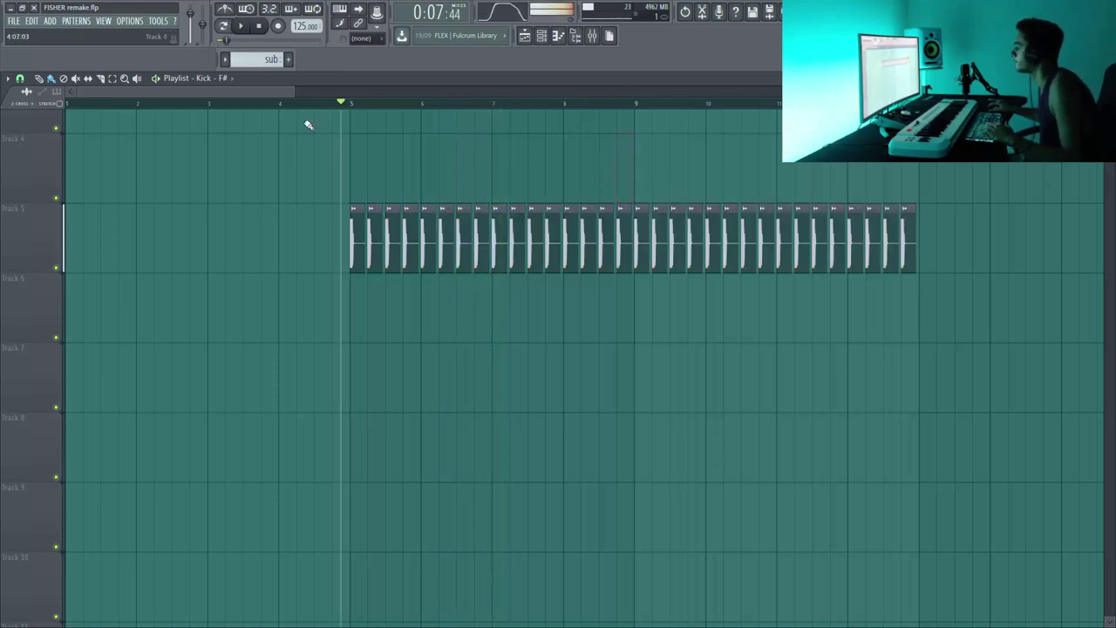
pyautogui.click(358, 273)
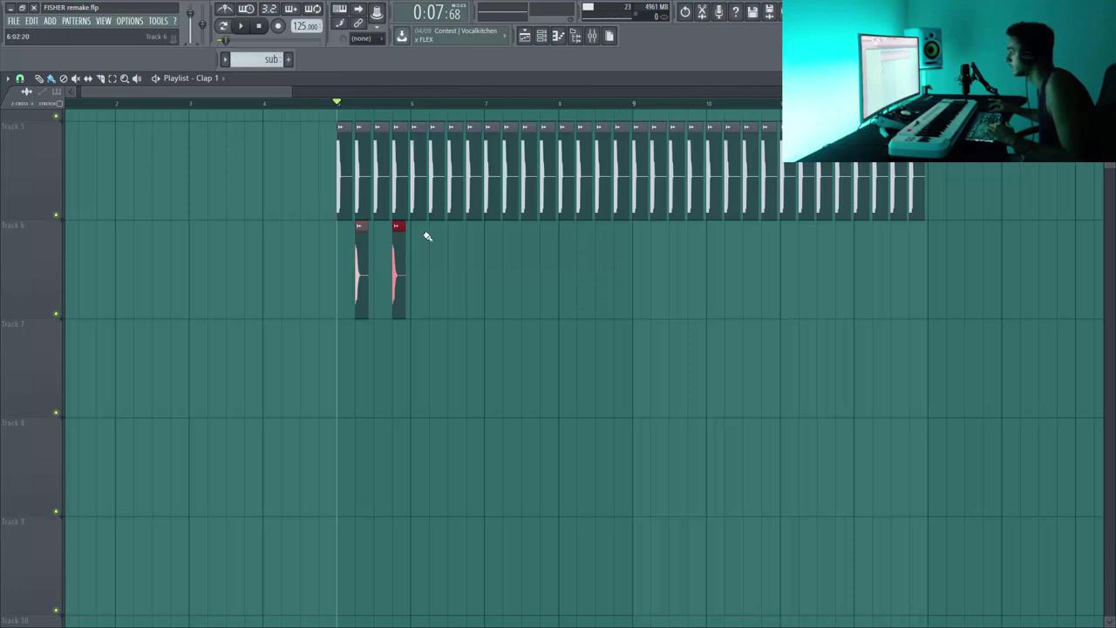
pyautogui.press('space')
pyautogui.click(470, 231)
pyautogui.click(507, 234)
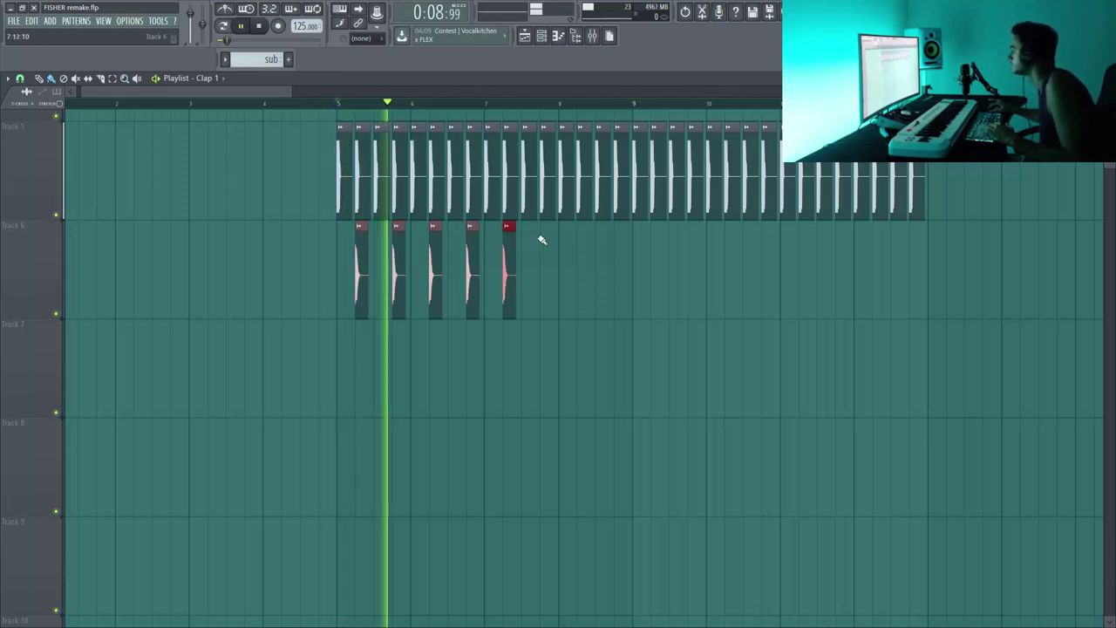
pyautogui.click(545, 232)
pyautogui.click(581, 232)
pyautogui.click(628, 233)
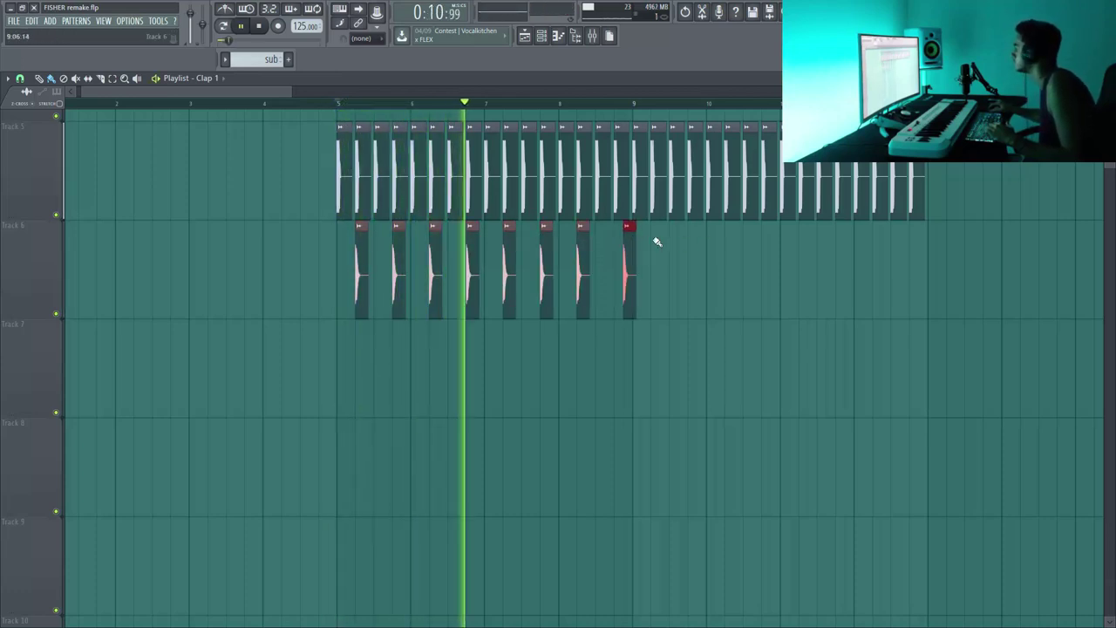
pyautogui.moveTo(629, 242); pyautogui.dragTo(620, 243)
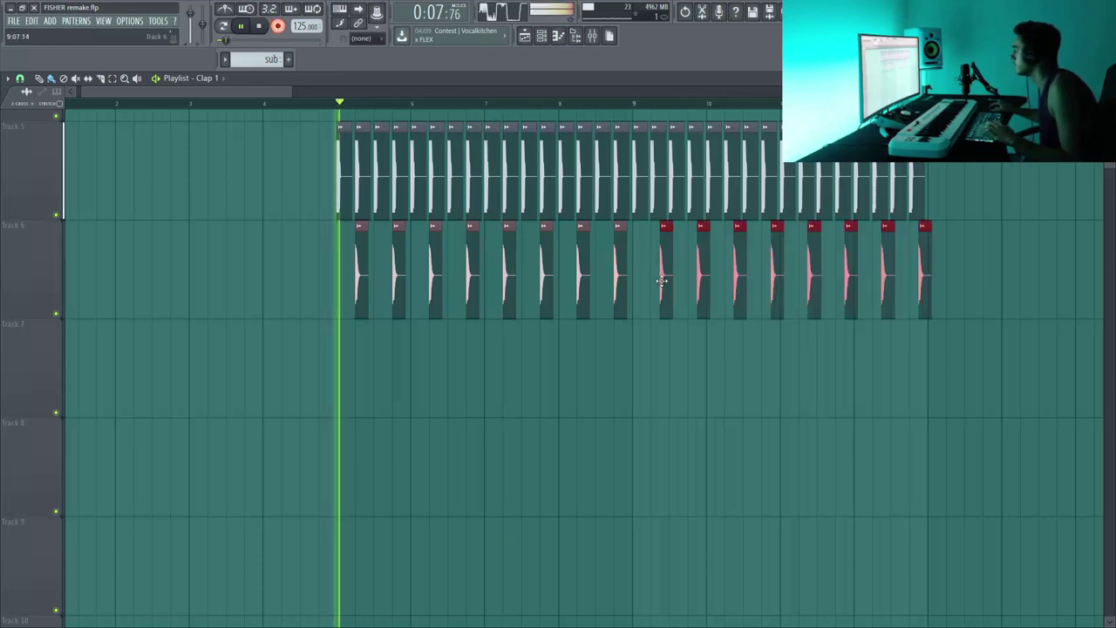
# - Shift the duplicated claps on track 6 so they land on beats 2 and 4 of bars 9 to 12
pyautogui.moveTo(660, 279); pyautogui.dragTo(653, 279)
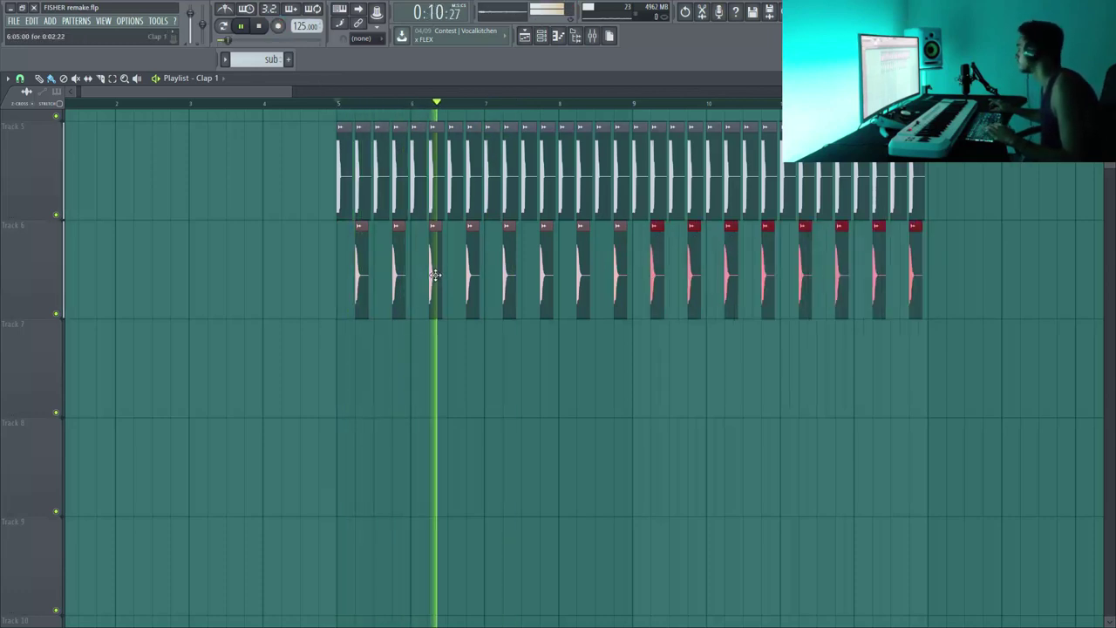
pyautogui.click(674, 373)
pyautogui.rightClick(674, 373)
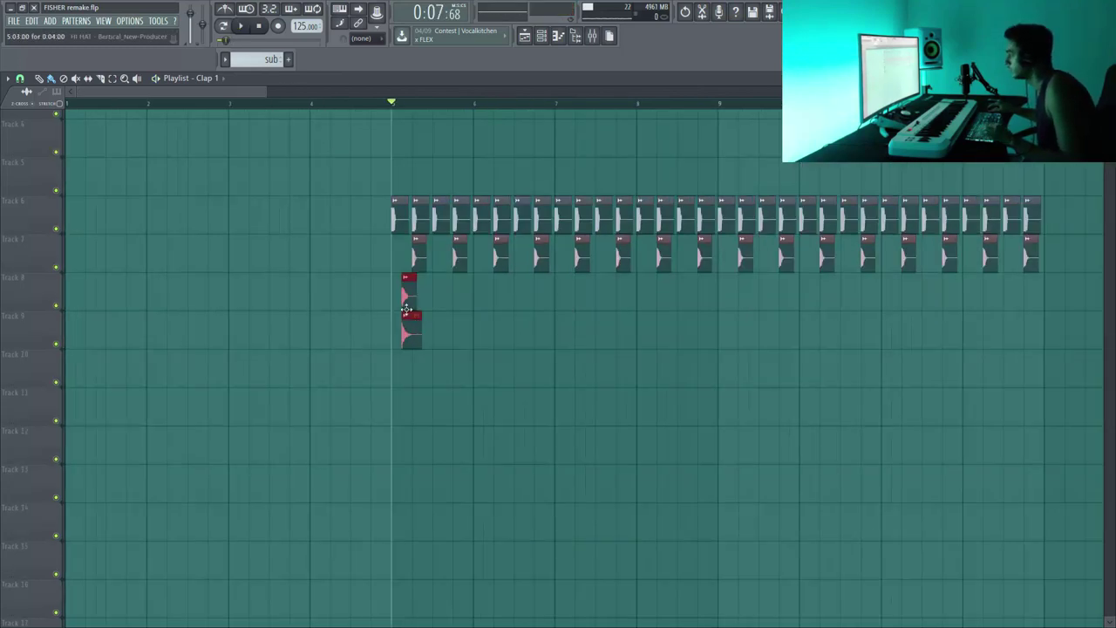
# - Solo tracks 8 and 9 and listen to the Open Hi-Hat 1 and HI HAT samples together
pyautogui.moveTo(366, 200); pyautogui.dragTo(527, 400)
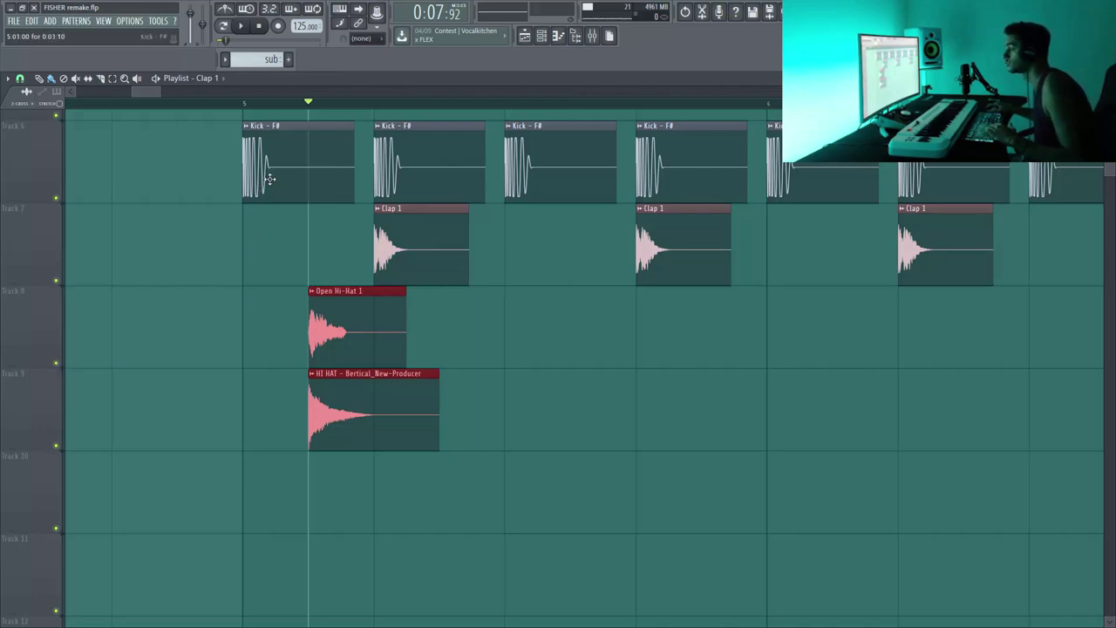
pyautogui.press('space')
pyautogui.press('space')
pyautogui.rightClick(55, 363)
pyautogui.click(55, 445)
pyautogui.press('space')
pyautogui.press('space')
pyautogui.press('space')
# - Repeat the HI HAT clip on track 9 until six clips sit back to back from the first offbeat of bar 5
pyautogui.moveTo(333, 336); pyautogui.dragTo(358, 396)
pyautogui.press('space')
pyautogui.click(500, 387)
pyautogui.rightClick(510, 387)
pyautogui.click(423, 403)
pyautogui.hotkey('ctrl', 'b')
pyautogui.hotkey('ctrl', 'b')
pyautogui.hotkey('ctrl', 'b')
pyautogui.hotkey('ctrl', 'b')
pyautogui.hotkey('ctrl', 'b')
# - Place a second Open Hi-Hat 1 clip on track 8, aligned with the second HI HAT clip, and play it back
pyautogui.click(416, 328)
pyautogui.press('space')
pyautogui.rightClick(416, 329)
pyautogui.click(449, 334)
pyautogui.press('space')
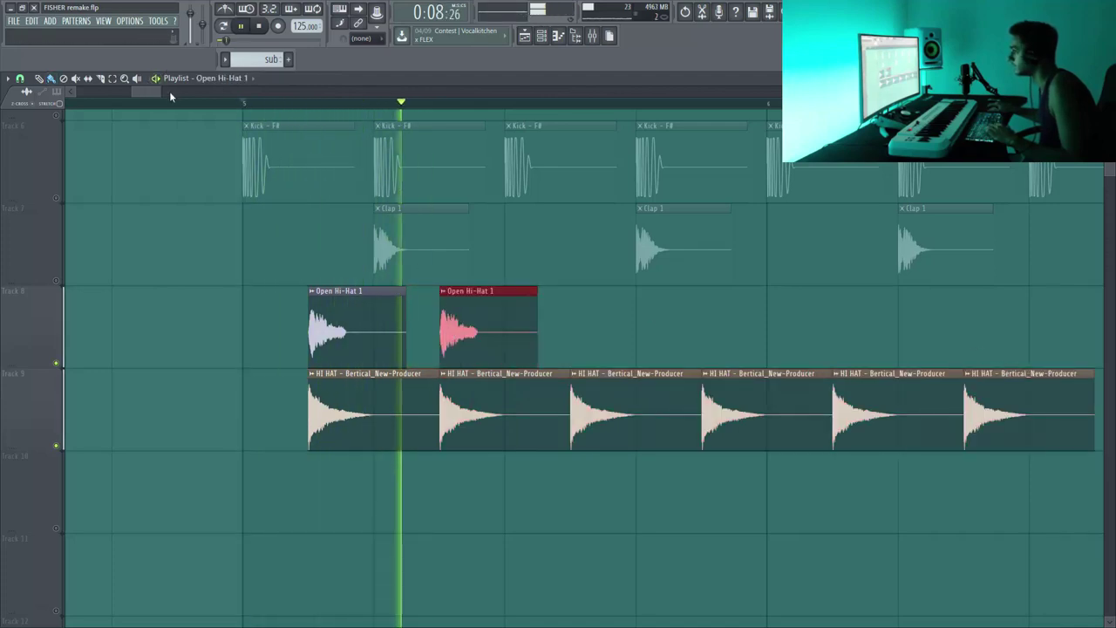
# - Try to extend the Open Hi-Hat 1 pattern on track 8 with six back-to-back copies, and remove the misaligned ones
pyautogui.scroll(-3, 229, 164)
pyautogui.press('space')
pyautogui.hotkey('ctrl', 'b')
pyautogui.hotkey('ctrl', 'b')
pyautogui.hotkey('ctrl', 'b')
pyautogui.hotkey('ctrl', 'b')
pyautogui.hotkey('ctrl', 'b')
pyautogui.hotkey('ctrl', 'b')
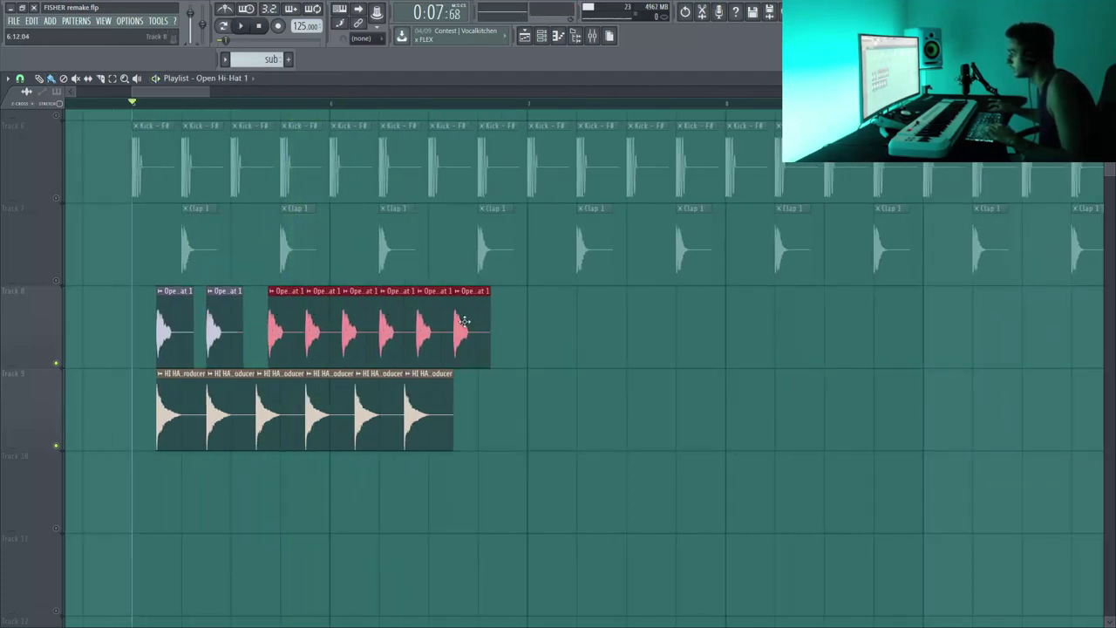
pyautogui.rightClick(384, 335)
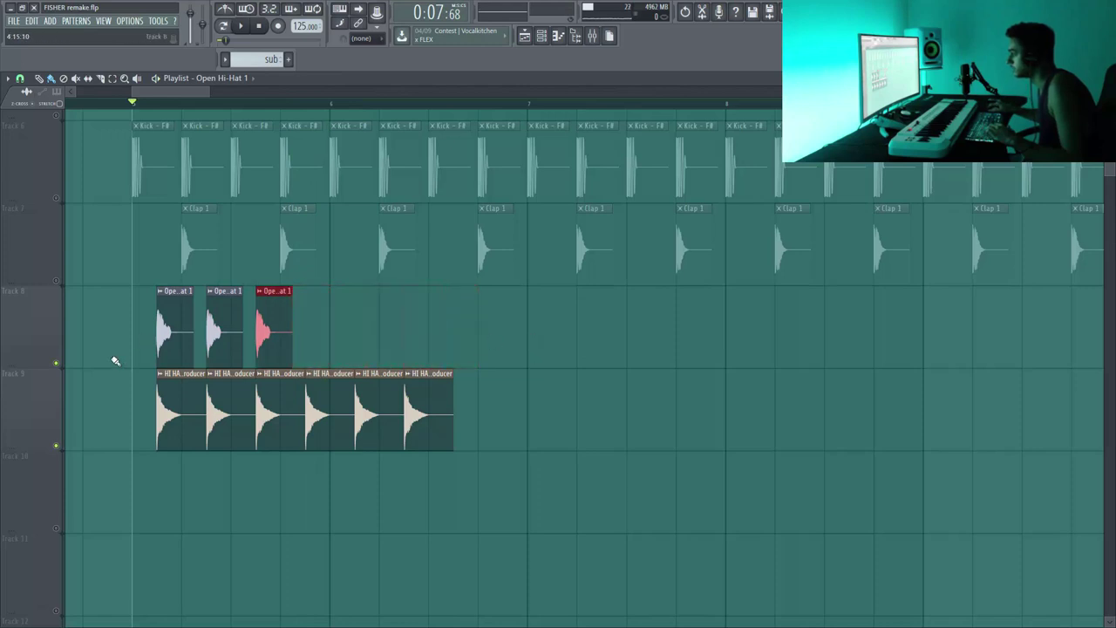
# - Listen to the Open Hi-Hat 1 track and the HI HAT track one at a time by soloing and muting tracks 8 and 9
pyautogui.rightClick(58, 363)
pyautogui.press('space')
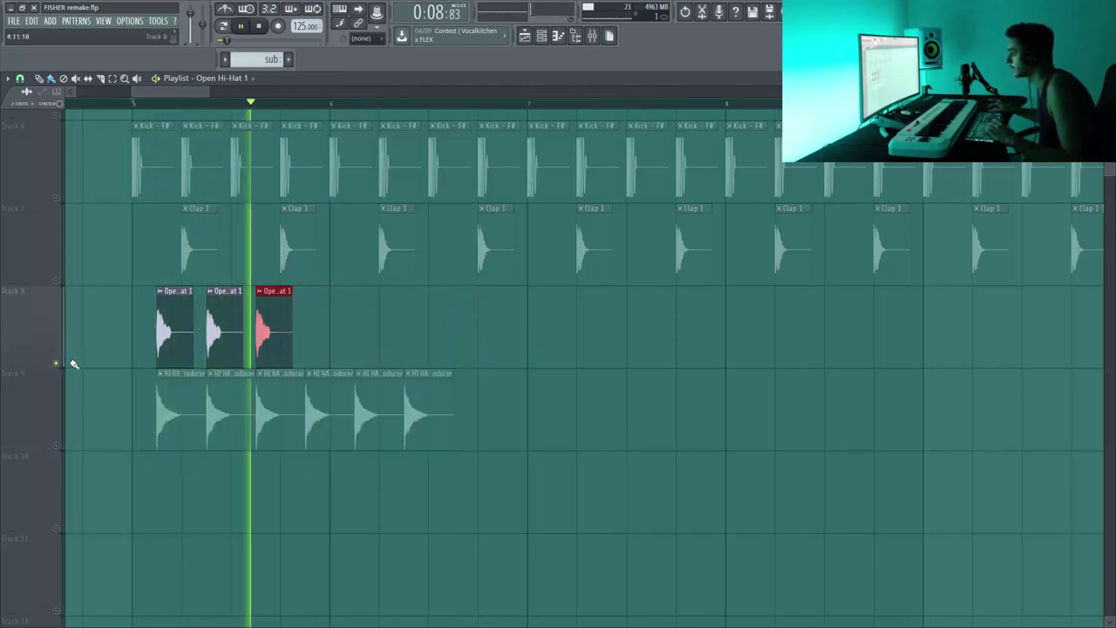
pyautogui.click(56, 444)
pyautogui.click(57, 364)
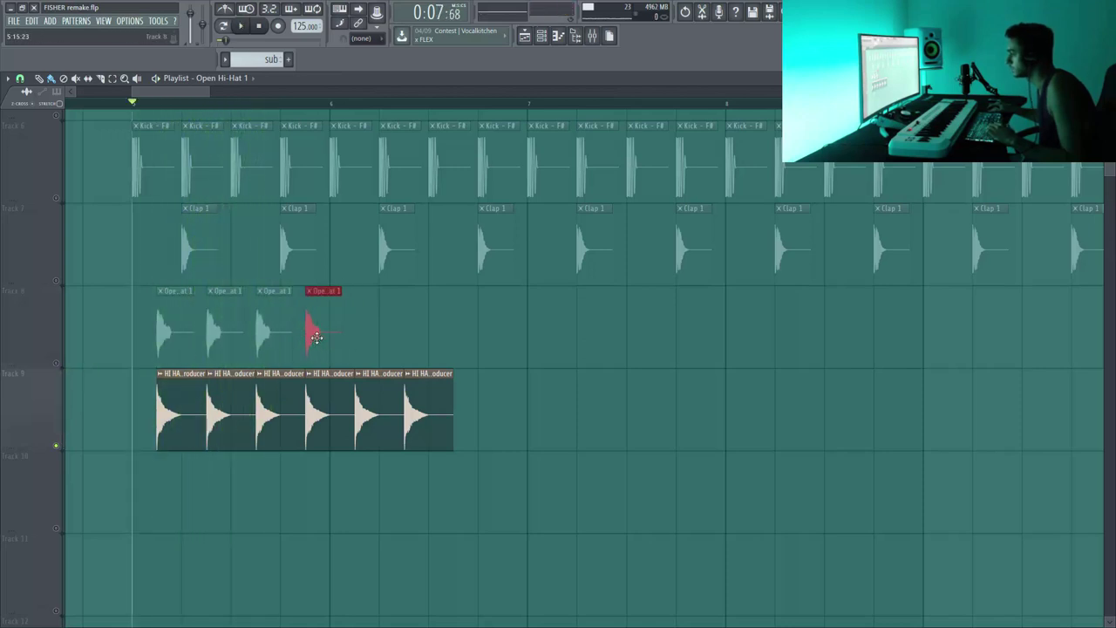
pyautogui.click(57, 280)
pyautogui.press('space')
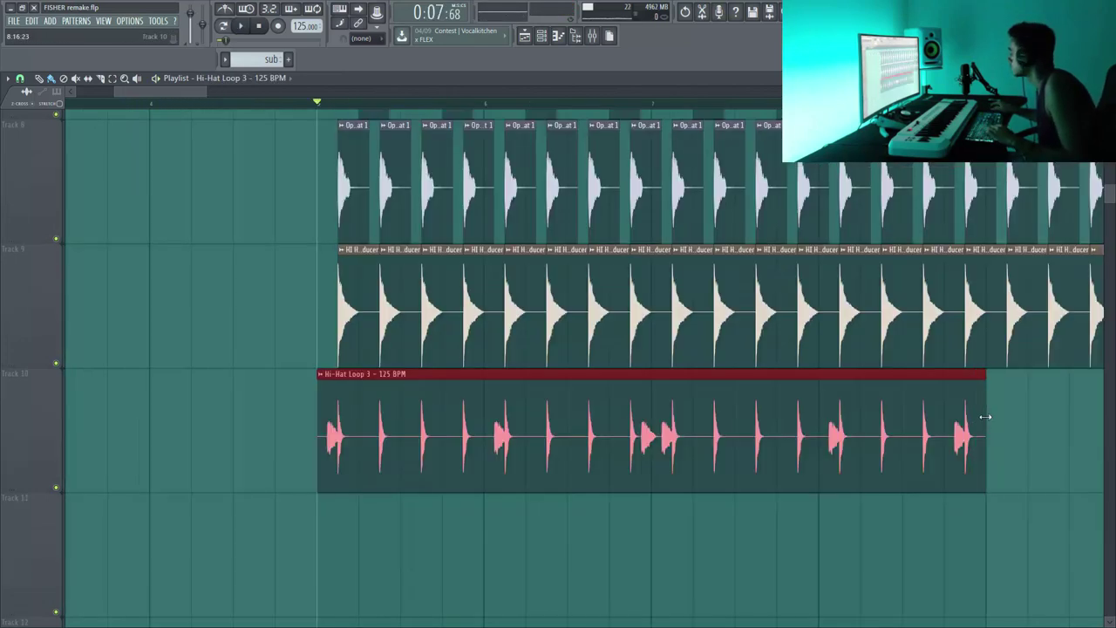
# - Slice the Hi-Hat Loop 3 - 125 BPM clip on track 10 at the beats, keeping only the parts with the extra hits
pyautogui.press('space')
pyautogui.keyDown('ctrl'); pyautogui.click(539, 535); pyautogui.keyUp('ctrl')
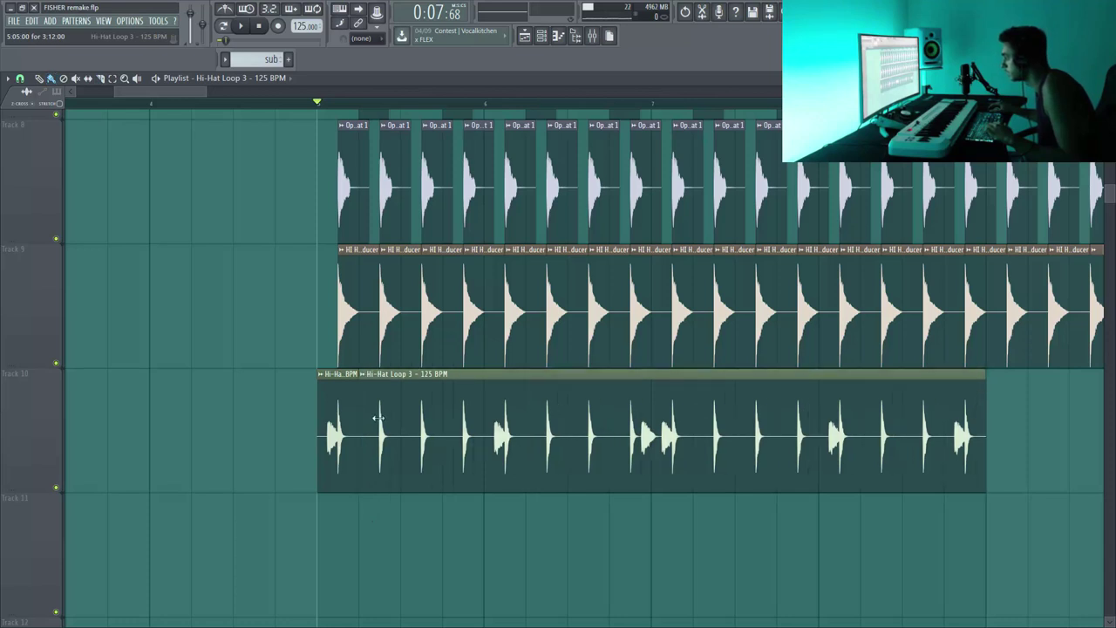
pyautogui.moveTo(364, 416); pyautogui.dragTo(479, 410)
pyautogui.moveTo(527, 380); pyautogui.dragTo(528, 523)
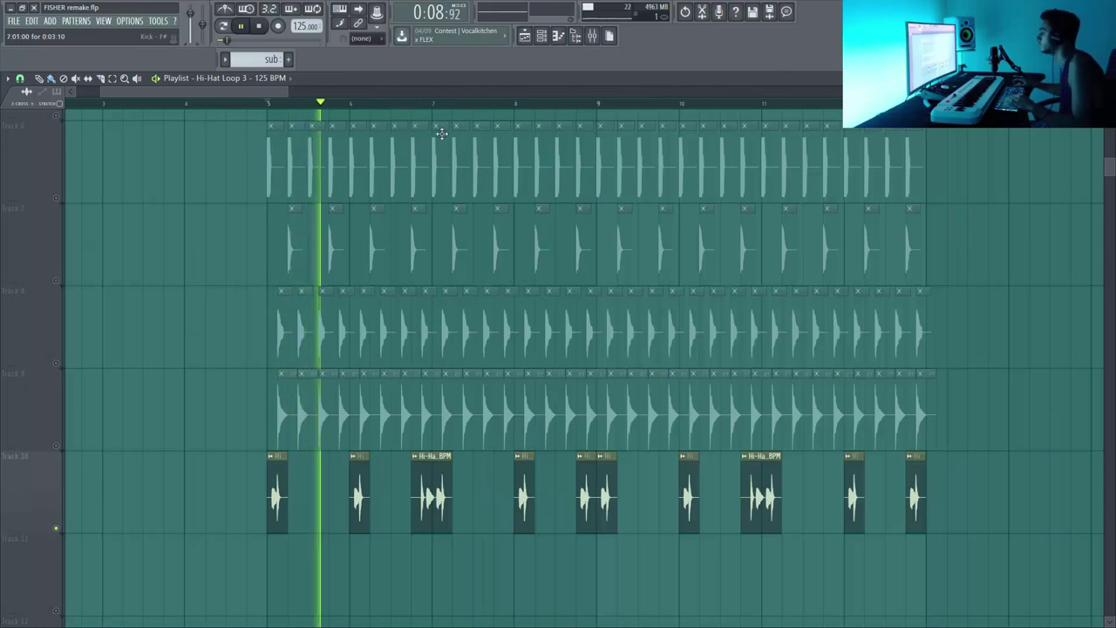
# - Play the Hi-Hat Loop 3 slices on track 10 from the end of bar 6, and end the soloing
pyautogui.click(417, 104)
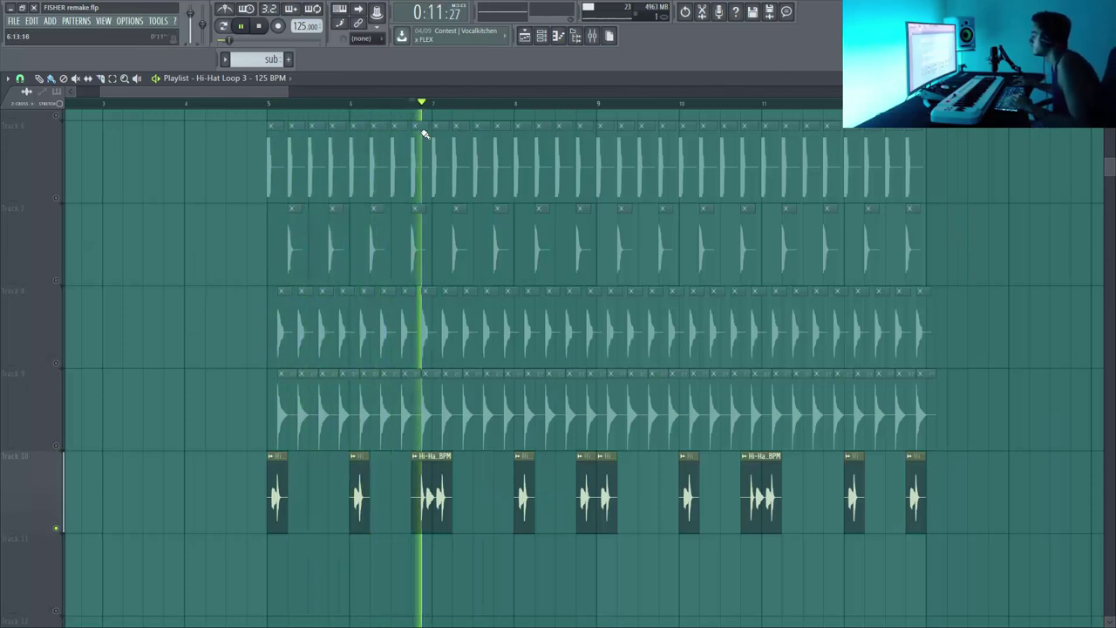
pyautogui.press('space')
pyautogui.rightClick(57, 364)
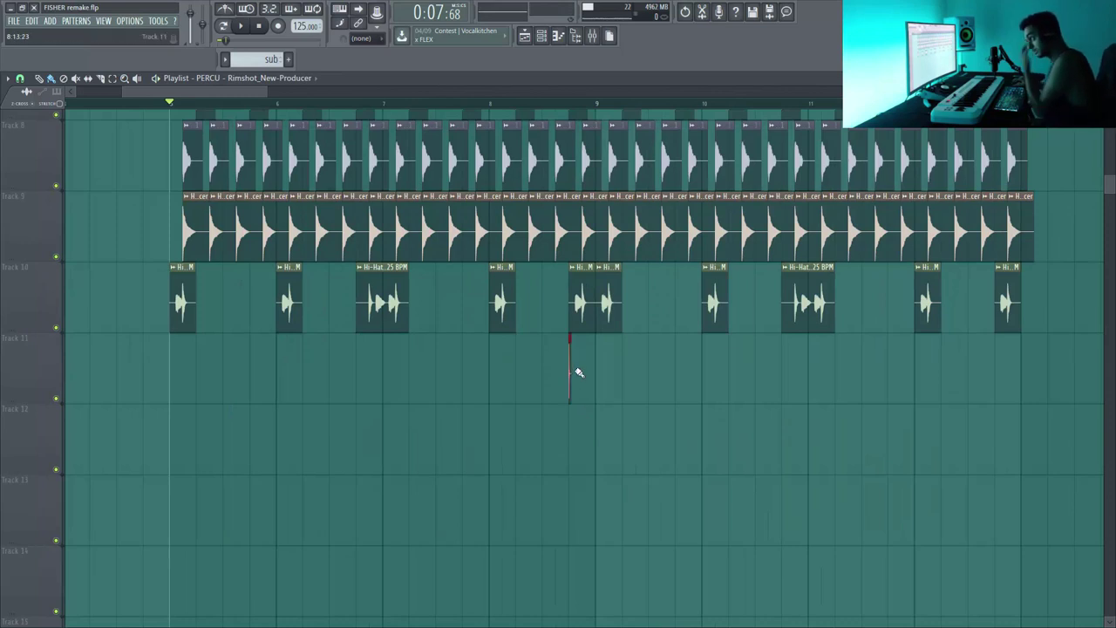
# - Paint three more evenly spaced PERCU - Rimshot clips on track 11 to fill the last beat of bar 8
pyautogui.scroll(3, 567, 355)
pyautogui.scroll(2, 576, 415)
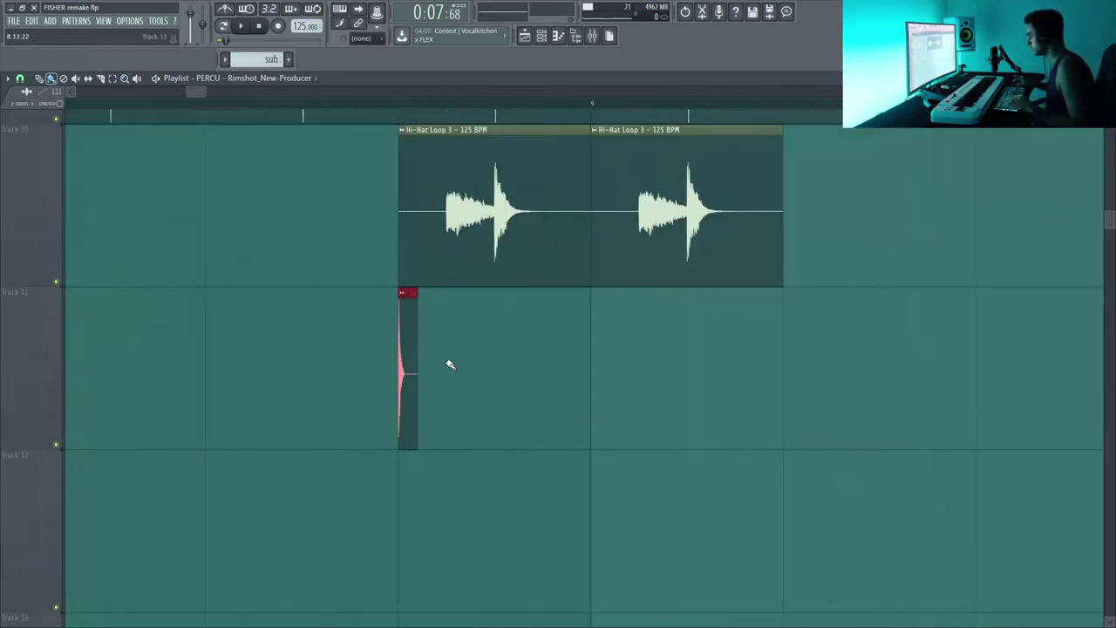
pyautogui.moveTo(439, 359); pyautogui.dragTo(570, 357)
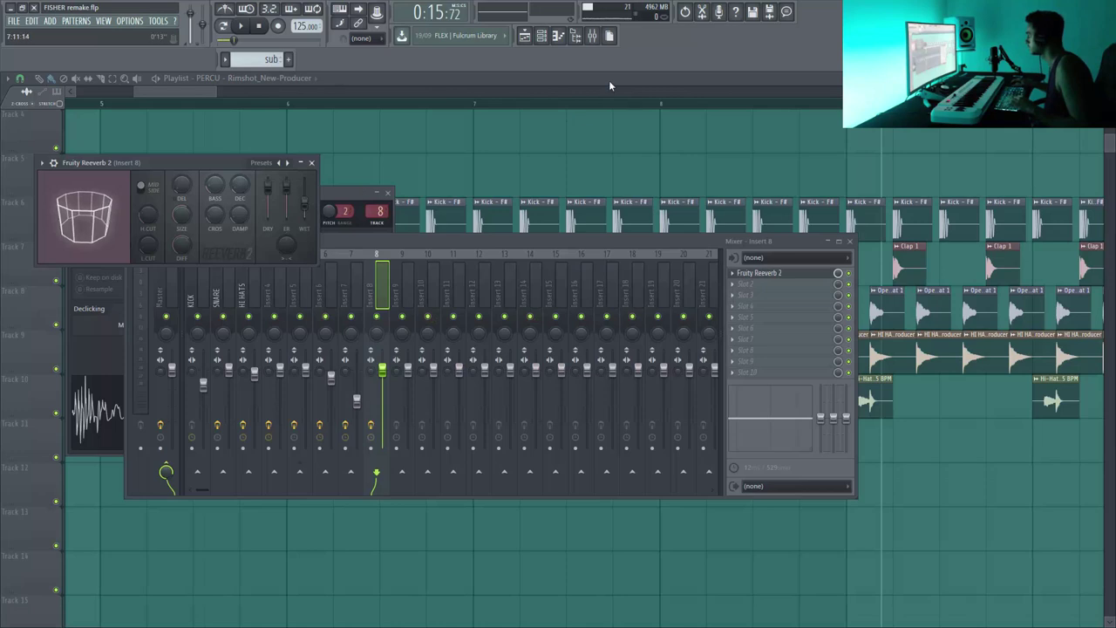
# - Check the Fruity Reeverb 2 on mixer insert 8, and solo track 11 to listen to the four rimshots
pyautogui.moveTo(199, 161); pyautogui.dragTo(310, 197)
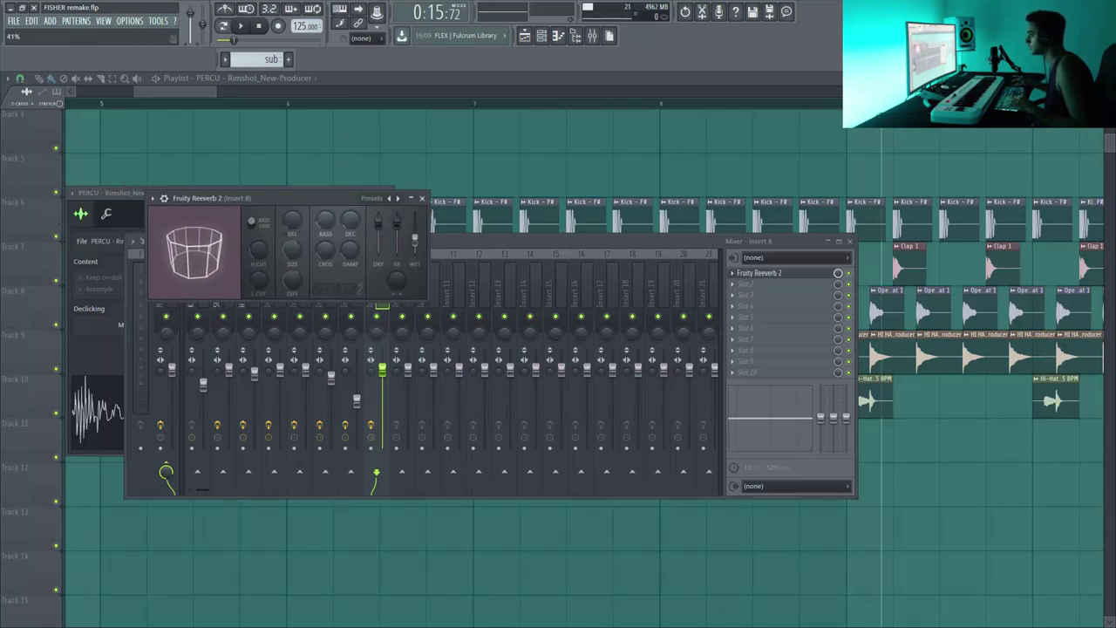
pyautogui.press('F12')
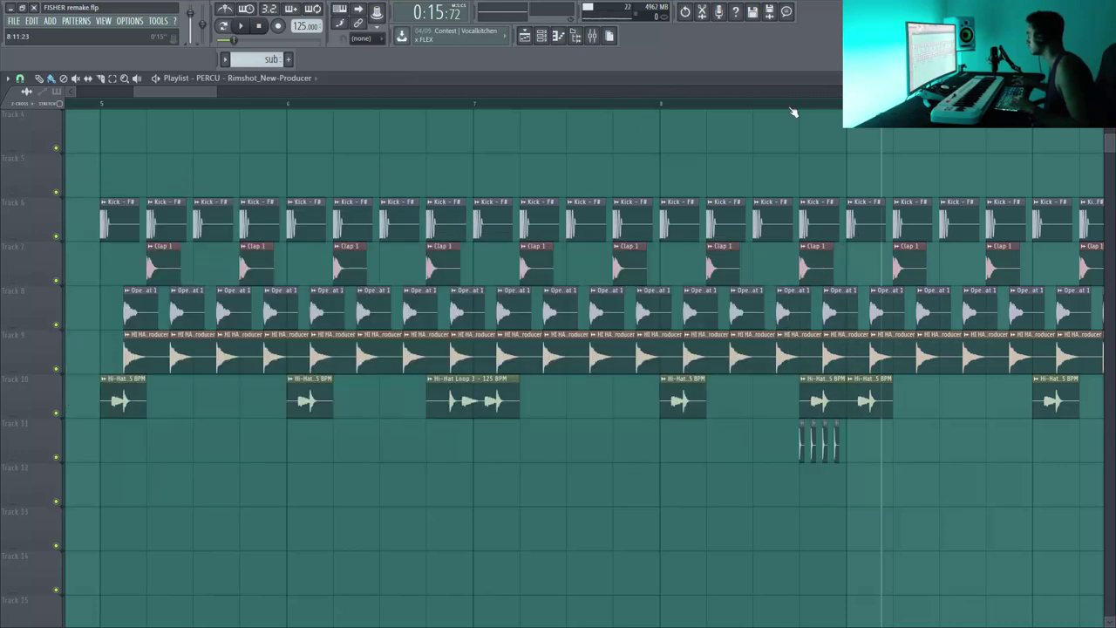
pyautogui.press('space')
pyautogui.press('space')
pyautogui.rightClick(56, 457)
pyautogui.press('space')
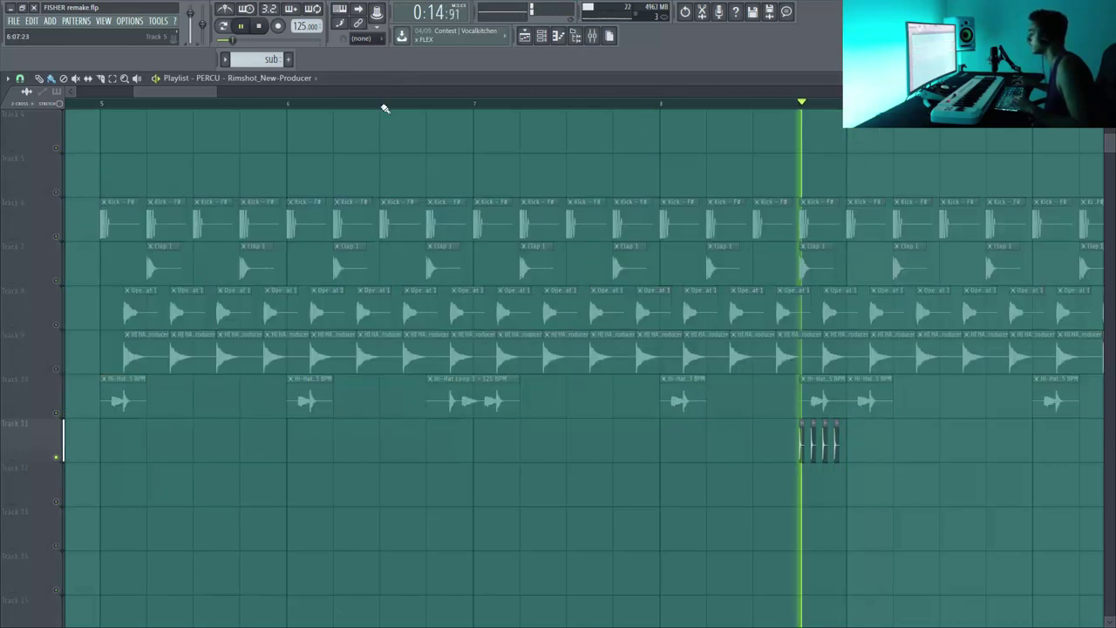
pyautogui.press('space')
# - Look at the mixer effects of insert 8, replay the soloed rimshot track from bar 7, and unsolo the tracks
pyautogui.press('F9')
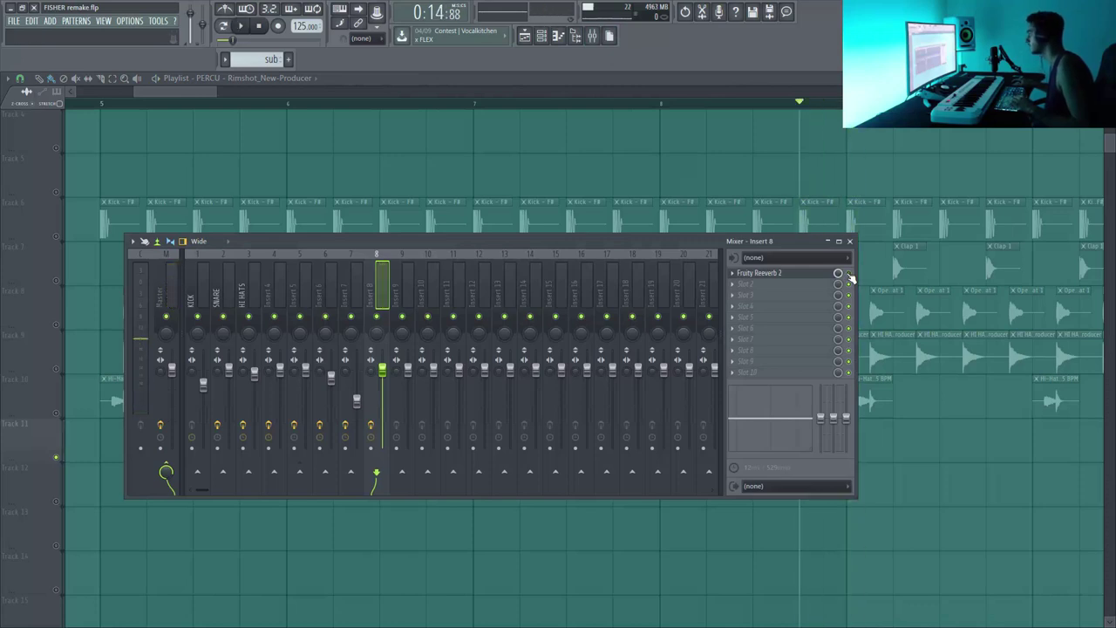
pyautogui.press('F9')
pyautogui.click(485, 103)
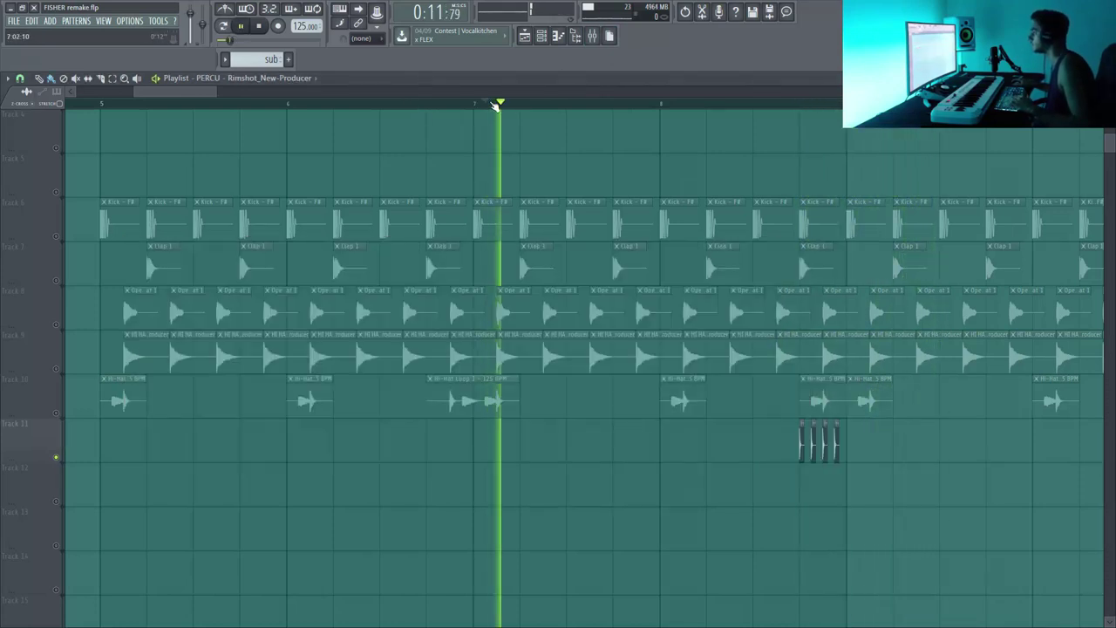
pyautogui.rightClick(57, 192)
pyautogui.moveTo(216, 94); pyautogui.dragTo(285, 94)
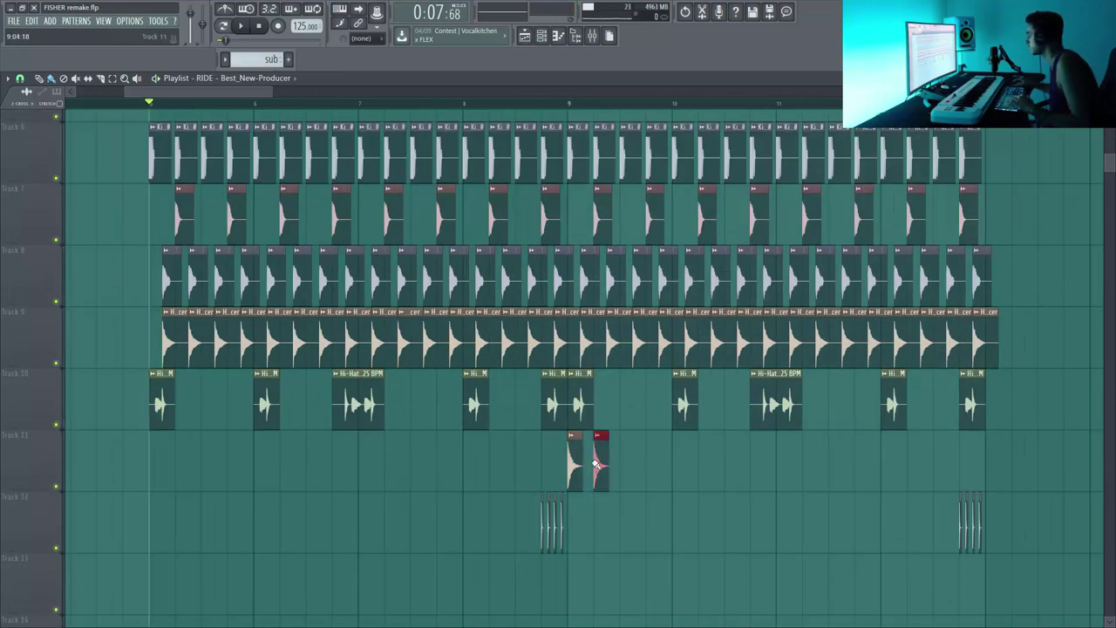
# - Paint RIDE - Best_New-Producer clips on every beat of track 11 through bar 12, and check the sample's channel settings
pyautogui.moveTo(595, 464); pyautogui.dragTo(889, 440)
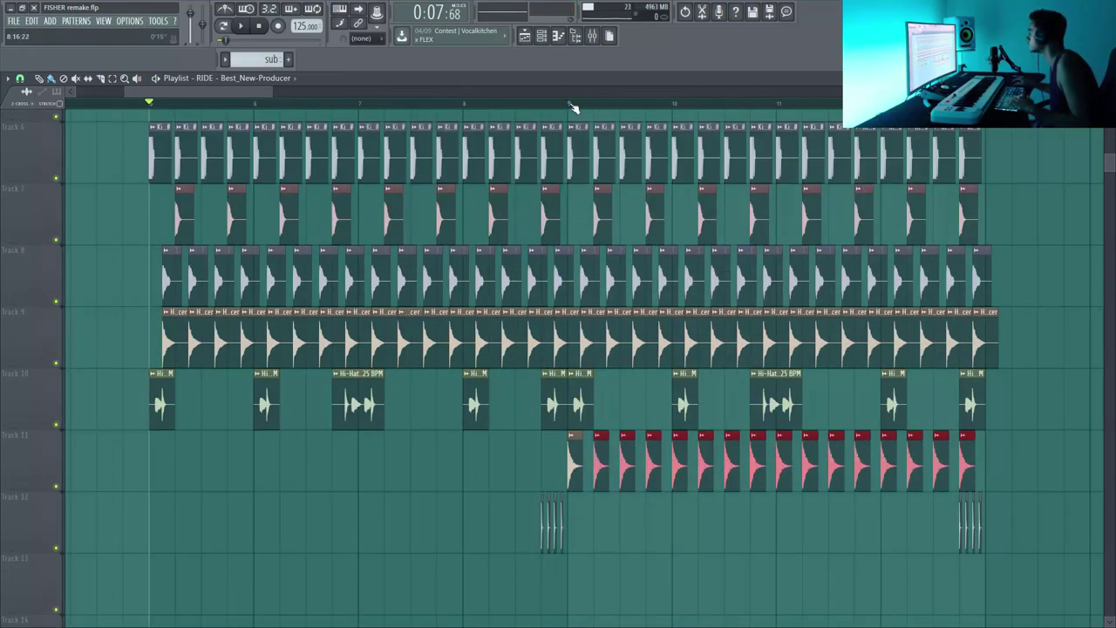
pyautogui.doubleClick(598, 465)
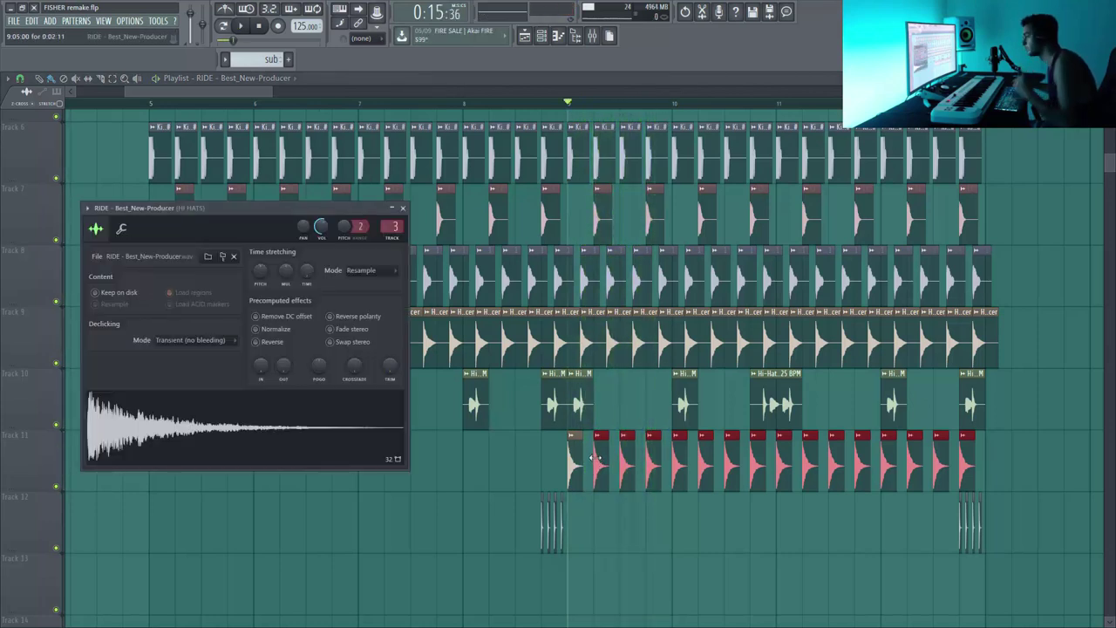
pyautogui.click(404, 208)
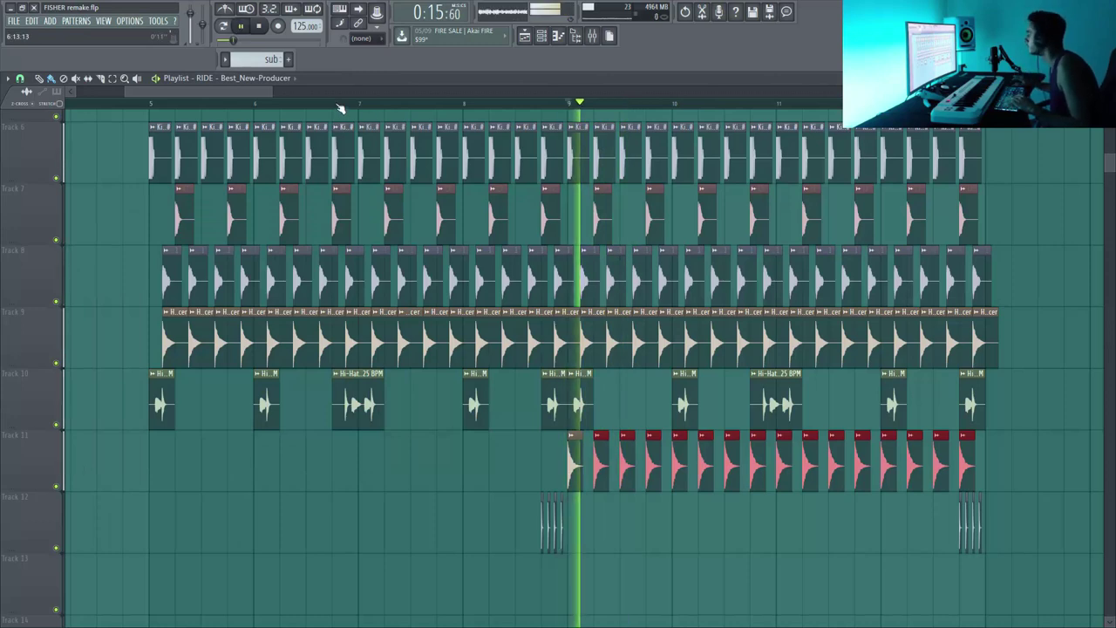
# - Fill bar 12 of track 13 with SNARE - Tap_New-Producer clips on every sixteenth note
pyautogui.moveTo(272, 91)
pyautogui.mouseDown()
pyautogui.moveTo(294, 92)
pyautogui.moveTo(273, 90)
pyautogui.mouseUp()
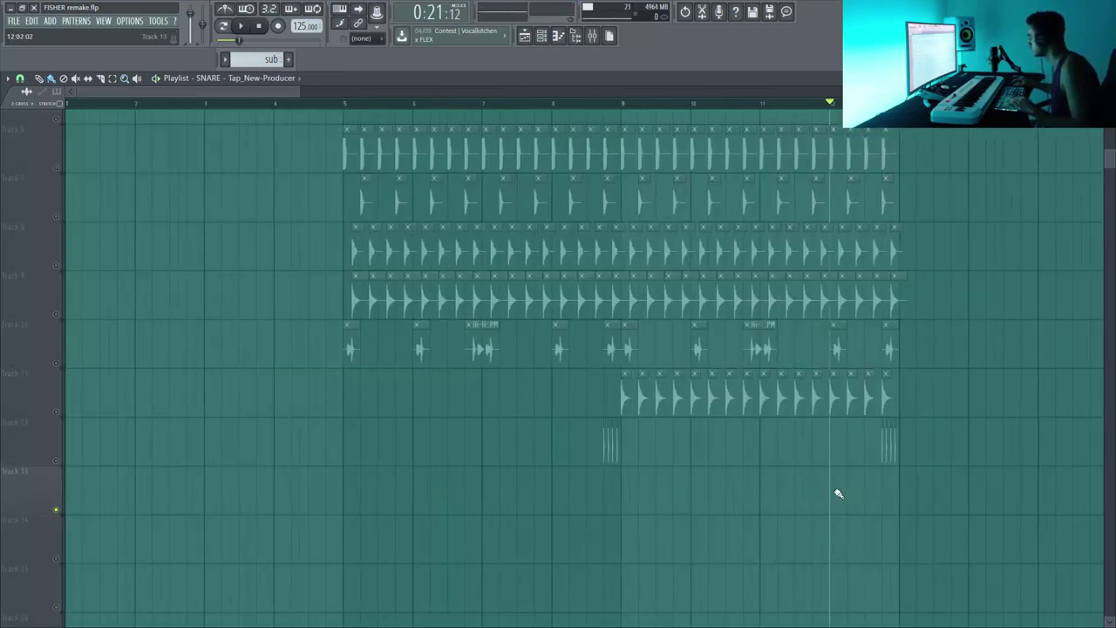
pyautogui.moveTo(768, 369); pyautogui.dragTo(878, 515)
pyautogui.moveTo(420, 363); pyautogui.dragTo(722, 353)
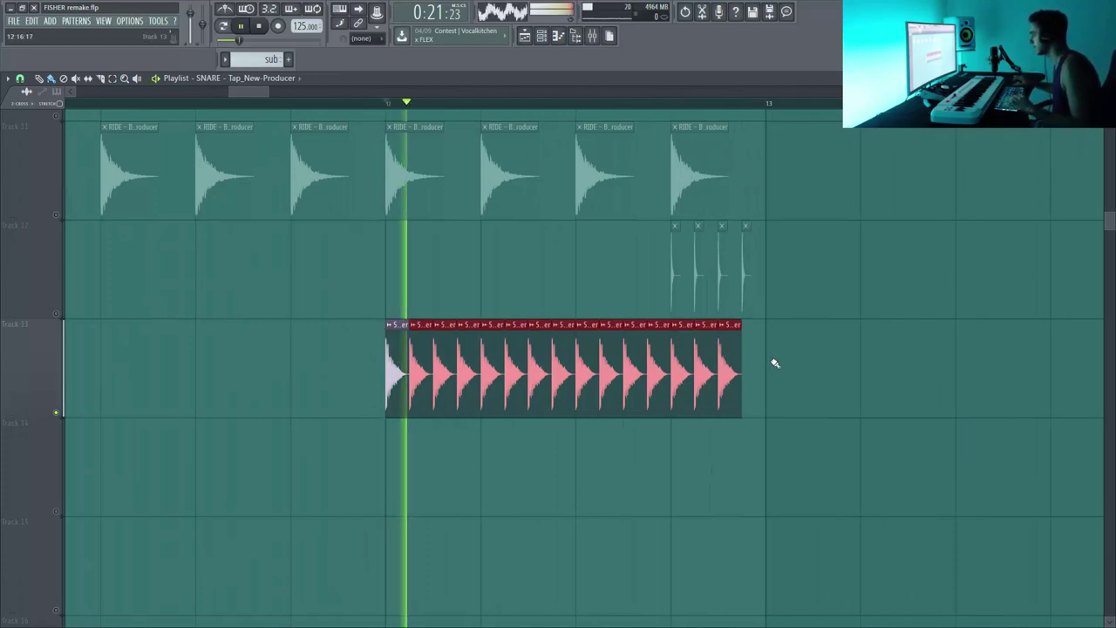
pyautogui.click(751, 370)
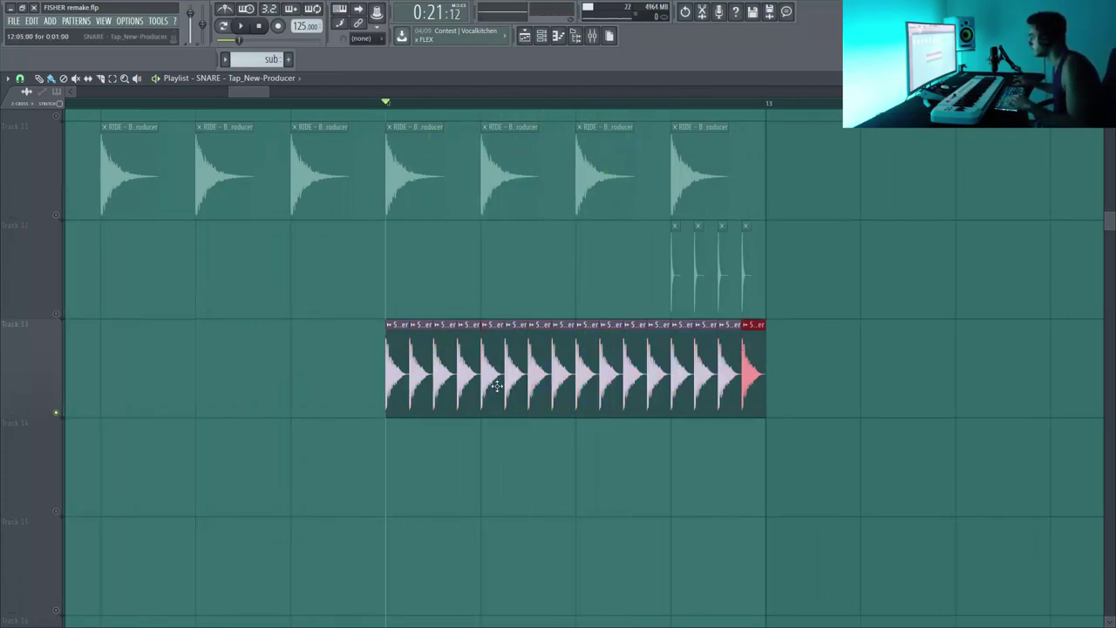
# - Listen to the snare roll within the drum arrangement, and play the Serum bass pattern in the piano roll
pyautogui.press('space')
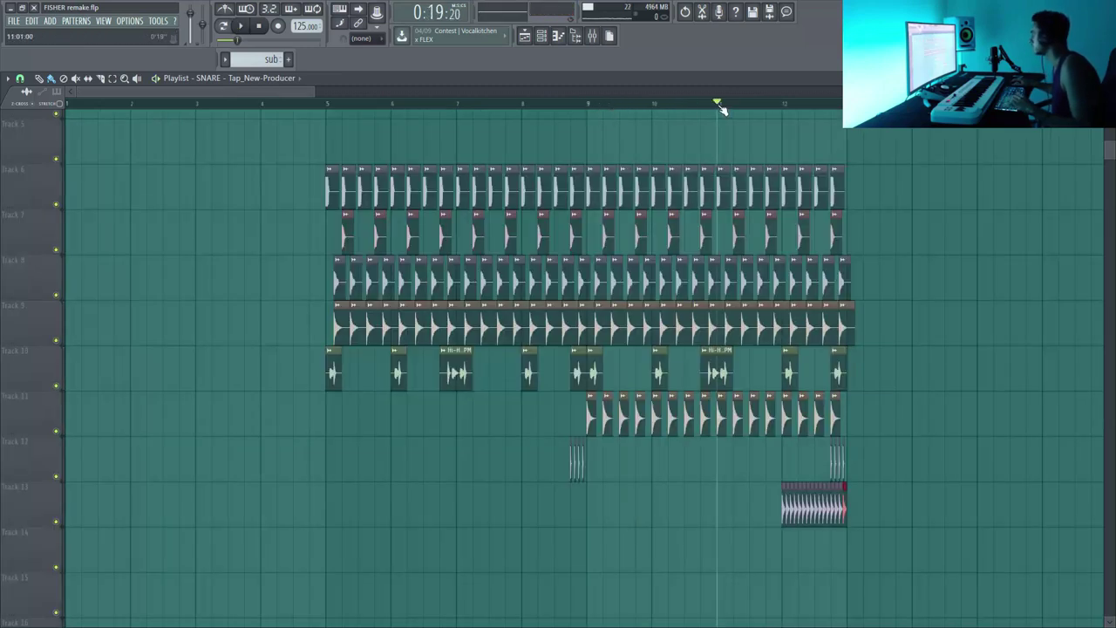
pyautogui.press('space')
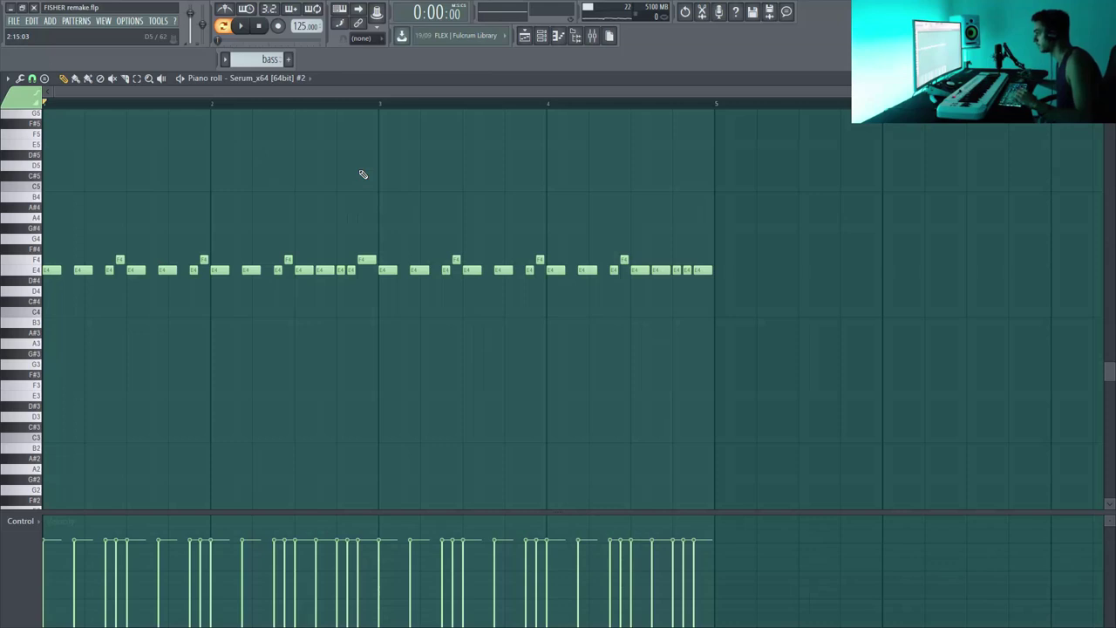
pyautogui.press('space')
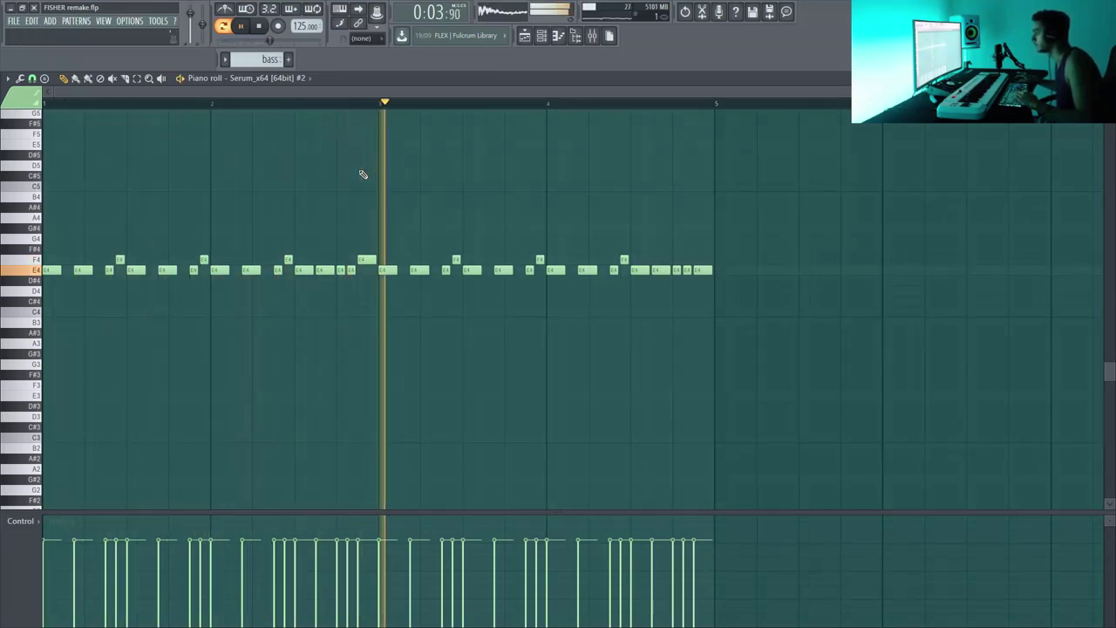
# - Steepen the decay curve of LFO 1 in the Serum bass patch, and play the bass patterns in the piano roll
pyautogui.press('space')
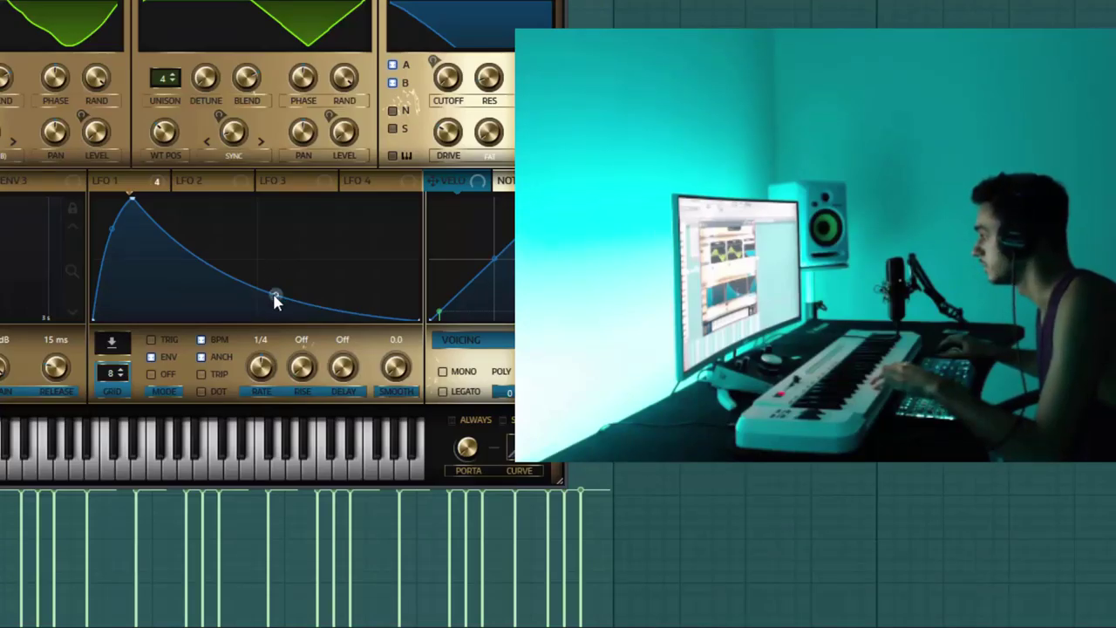
pyautogui.moveTo(275, 296)
pyautogui.mouseDown()
pyautogui.moveTo(281, 260)
pyautogui.moveTo(265, 303)
pyautogui.mouseUp()
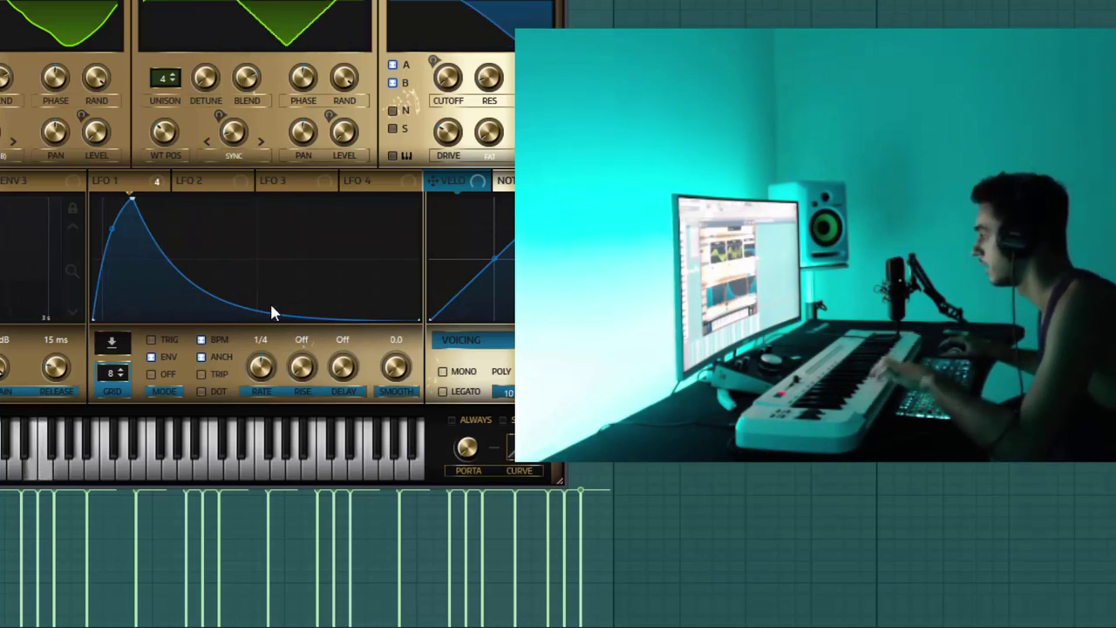
pyautogui.moveTo(130, 195); pyautogui.dragTo(125, 183)
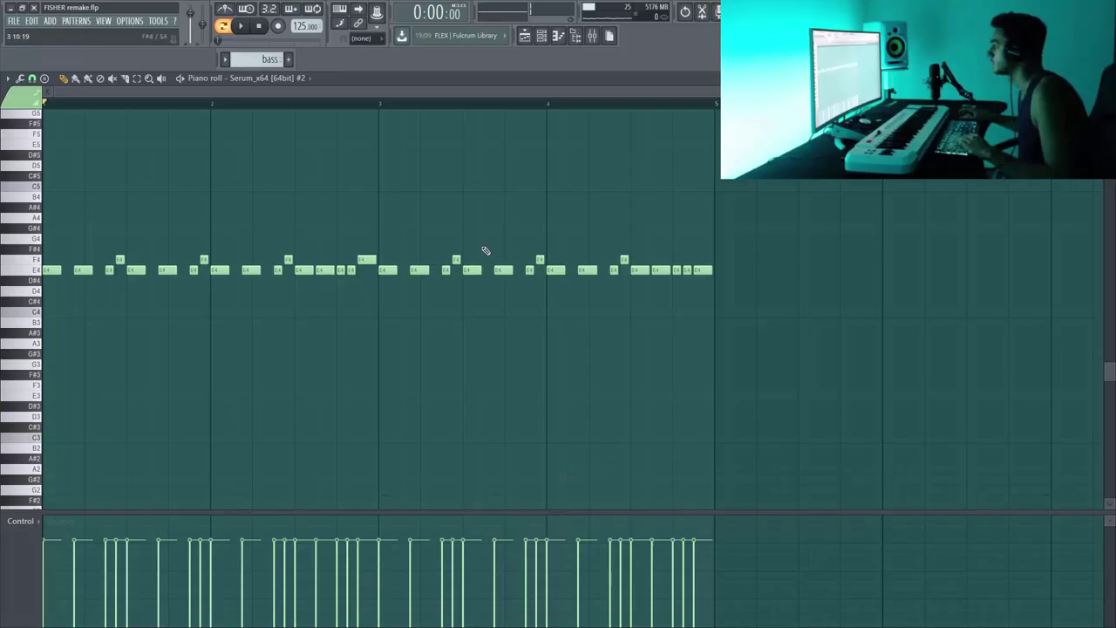
pyautogui.press('space')
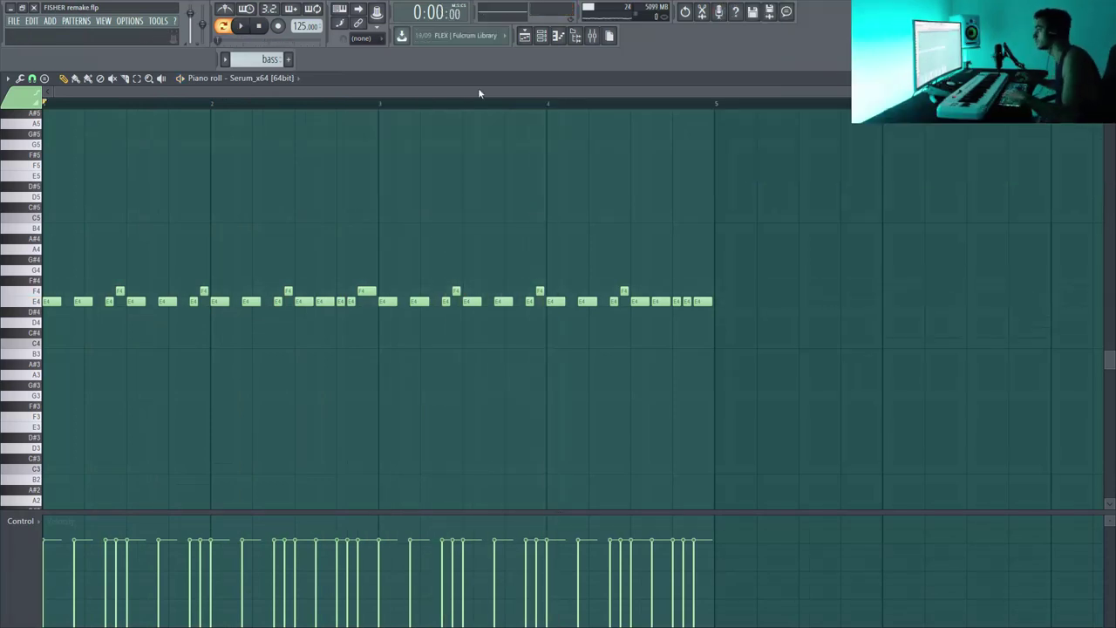
pyautogui.press('space')
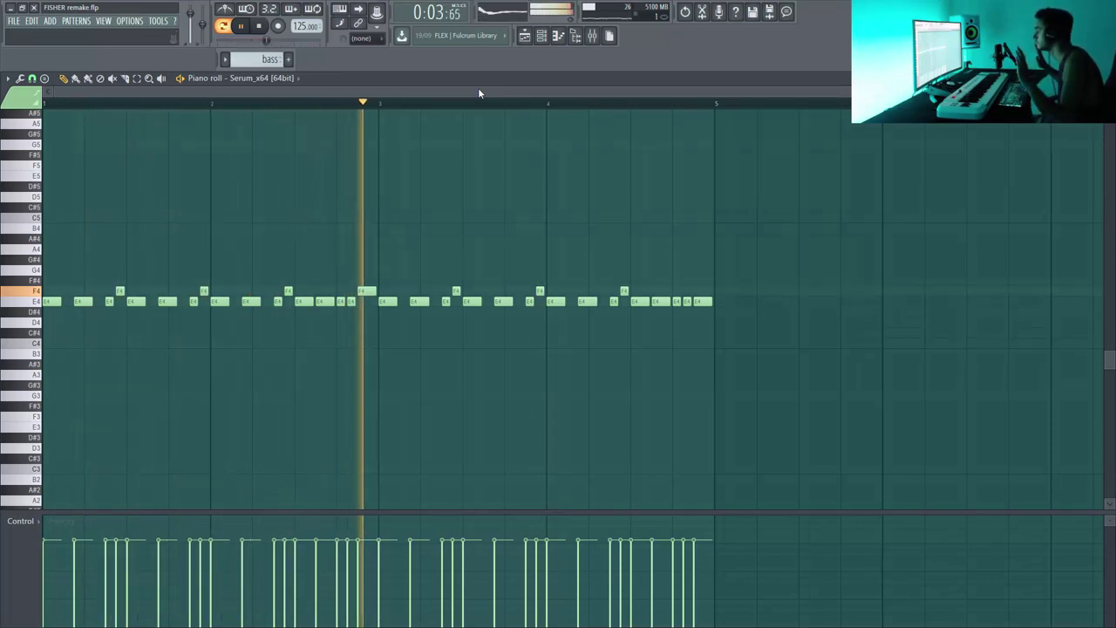
# - Place bass pattern clips on track 14 of the playlist from bar 5 through bar 20
pyautogui.click(526, 38)
pyautogui.press('space')
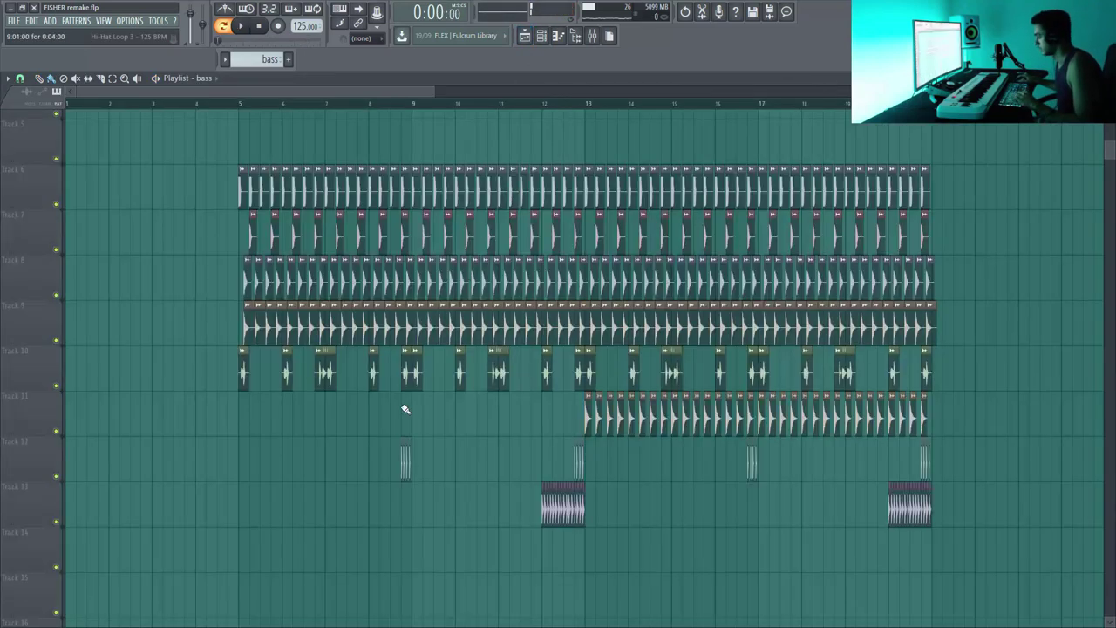
pyautogui.click(261, 555)
pyautogui.moveTo(417, 553); pyautogui.dragTo(802, 561)
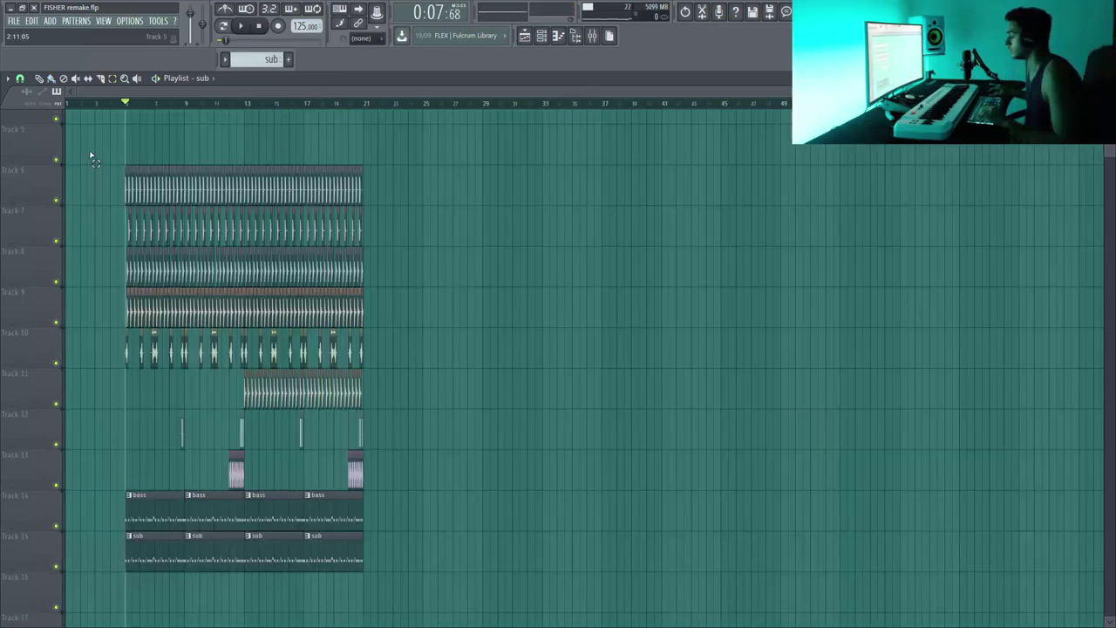
# - Select all clips on tracks 6 to 15 and move the whole block to start at bar 33
pyautogui.moveTo(92, 154); pyautogui.dragTo(516, 593)
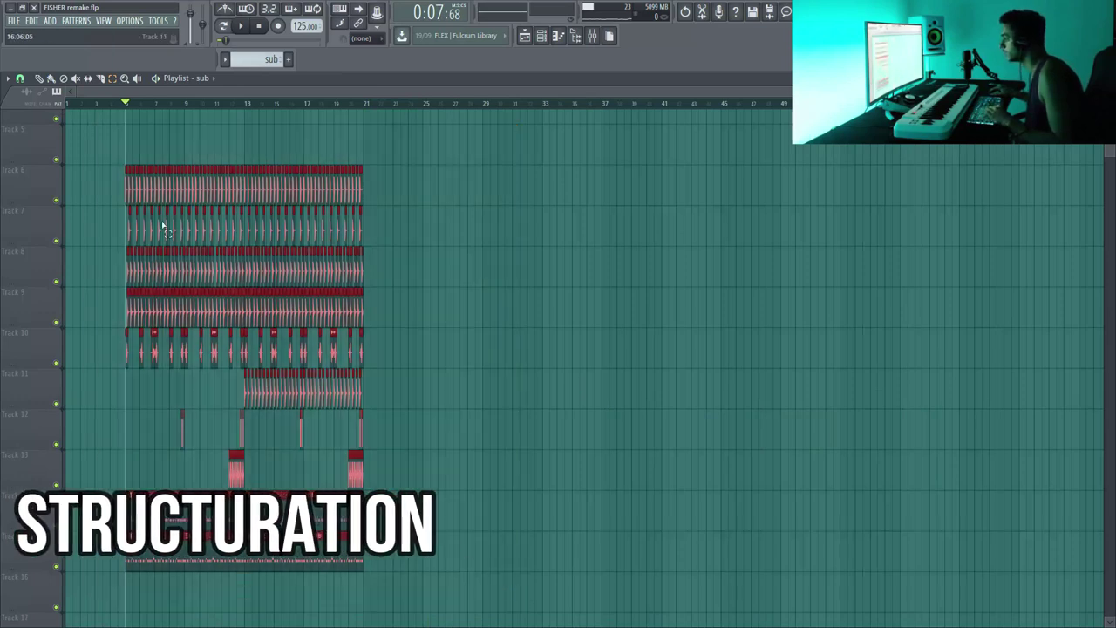
pyautogui.moveTo(127, 194); pyautogui.dragTo(546, 189)
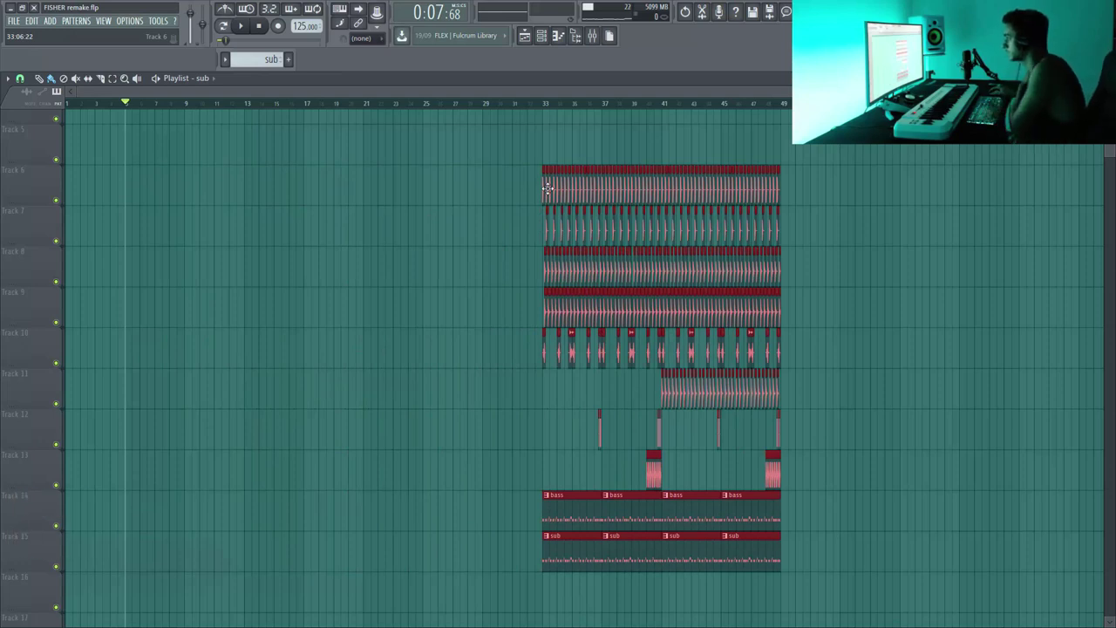
pyautogui.click(853, 217)
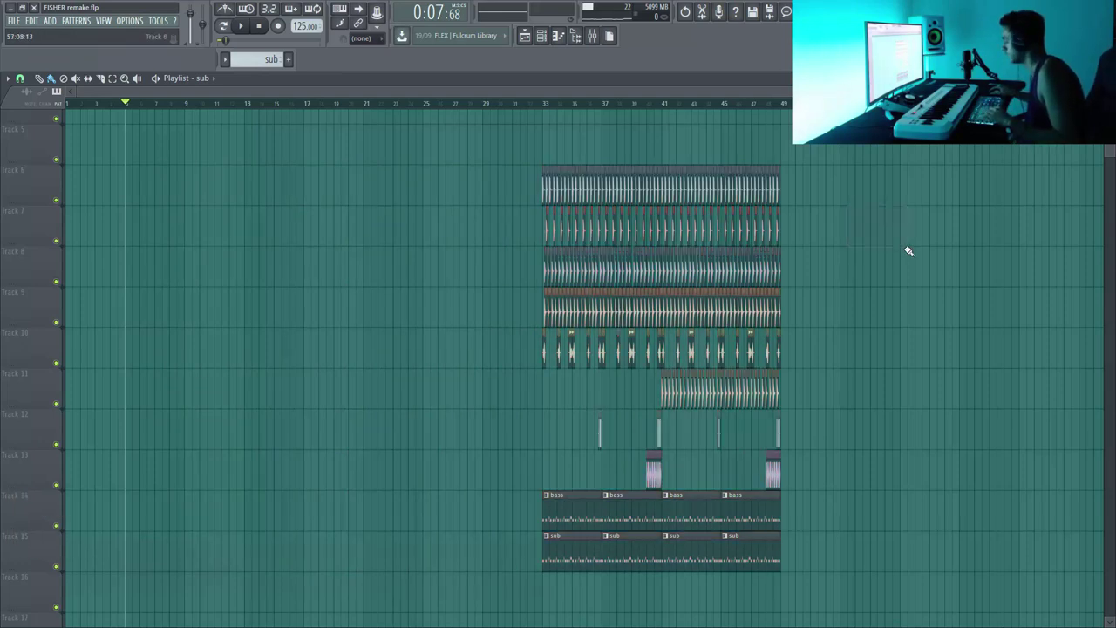
# - Copy the 16 bars of clips on tracks 6 to 9 to bar 1 and start playback
pyautogui.moveTo(521, 185); pyautogui.dragTo(802, 301)
pyautogui.hotkey('ctrl', 'c')
pyautogui.hotkey('ctrl', 'v')
pyautogui.press('space')
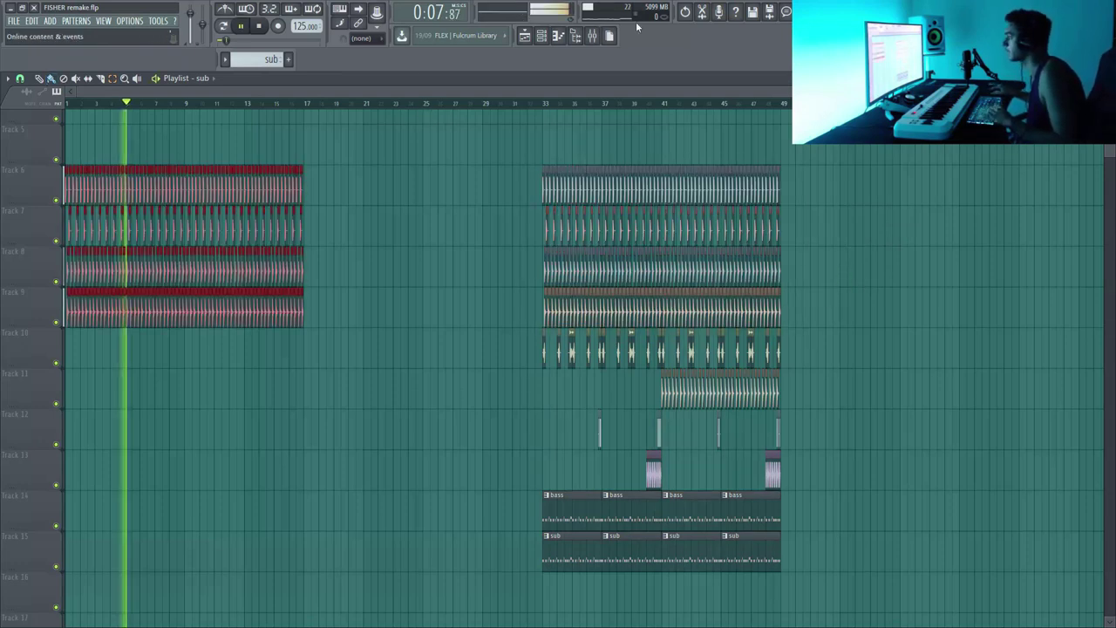
# - Copy the hi-hat loop clips of bars 33 to 40 on track 10 to bar 9
pyautogui.scroll(1, 936, 383)
pyautogui.scroll(1, 872, 366)
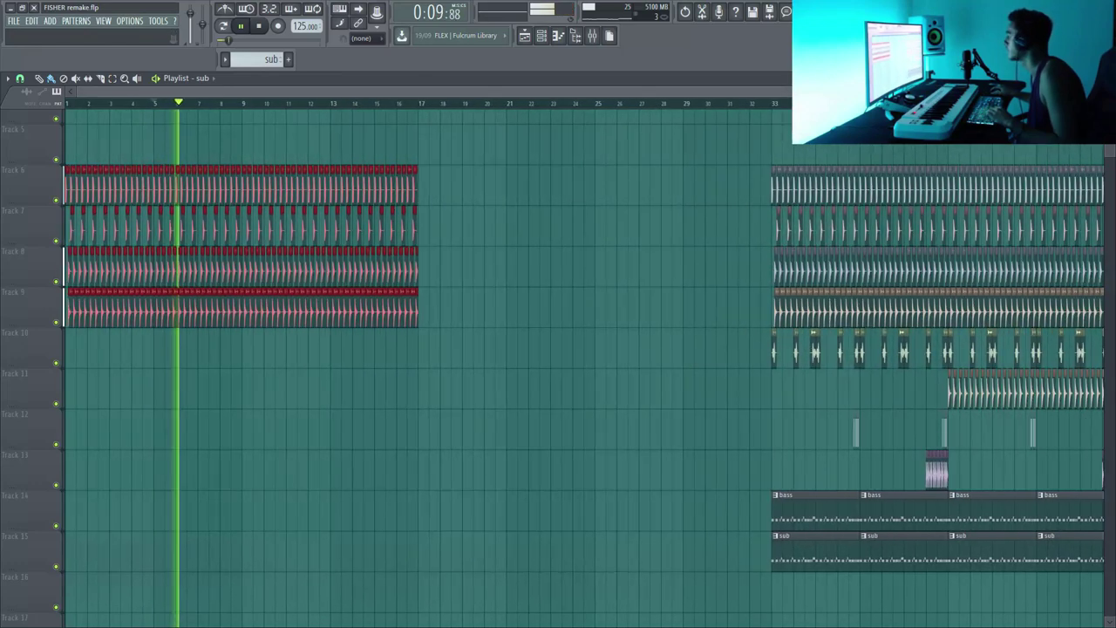
pyautogui.scroll(-1, 871, 366)
pyautogui.moveTo(641, 348); pyautogui.dragTo(800, 364)
pyautogui.press('space')
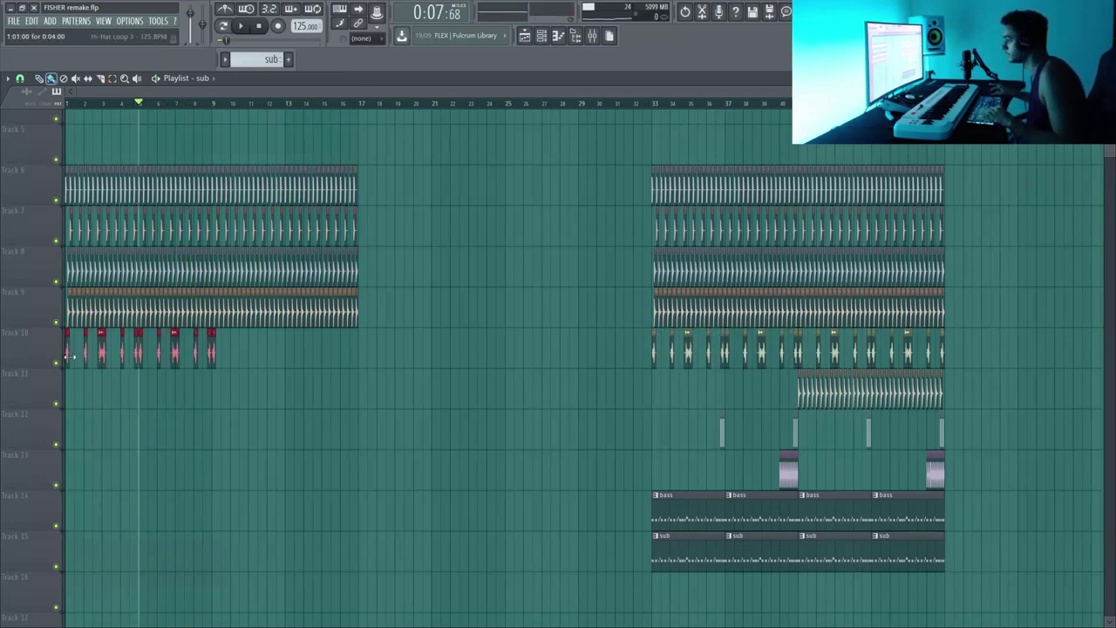
pyautogui.moveTo(66, 357); pyautogui.dragTo(214, 364)
pyautogui.press('space')
# - Copy the ride clips of track 11 so that they start at bar 9
pyautogui.press('space')
pyautogui.press('space')
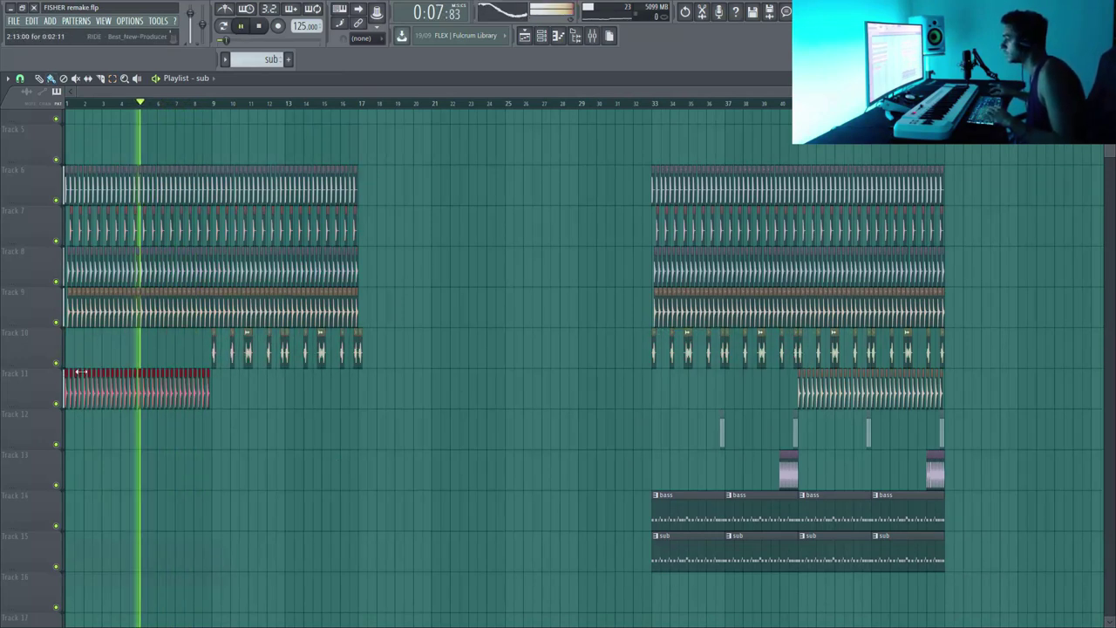
pyautogui.moveTo(79, 372); pyautogui.dragTo(216, 395)
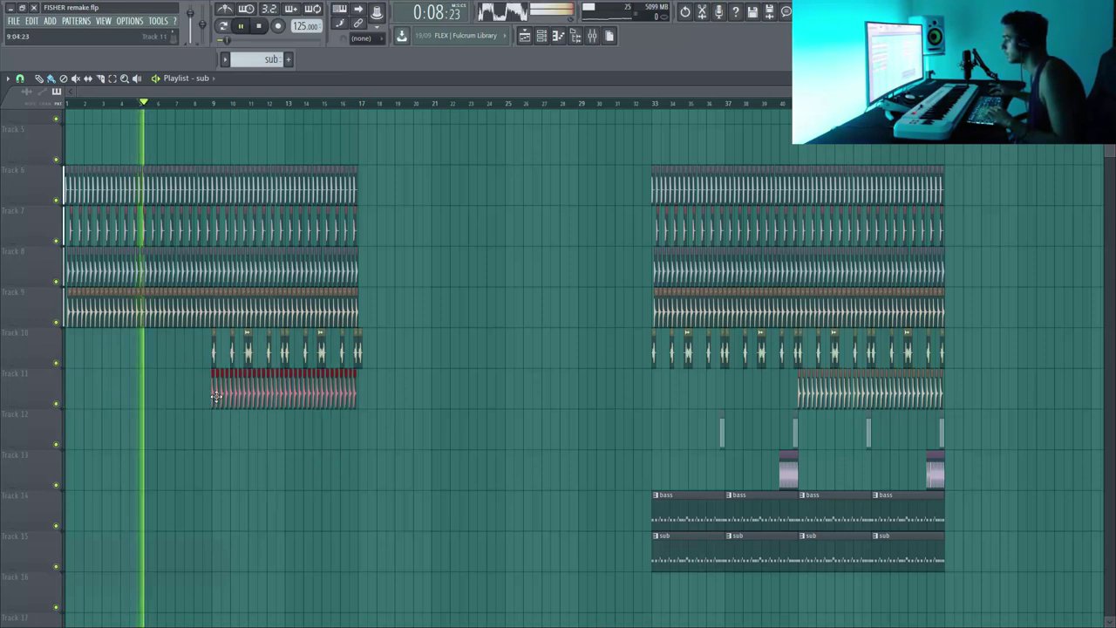
# - Copy the short fills of track 12 to bars 12 and 16, and the snare rolls of track 13 to bars 8 and 16
pyautogui.click(214, 103)
pyautogui.moveTo(708, 432); pyautogui.dragTo(812, 439)
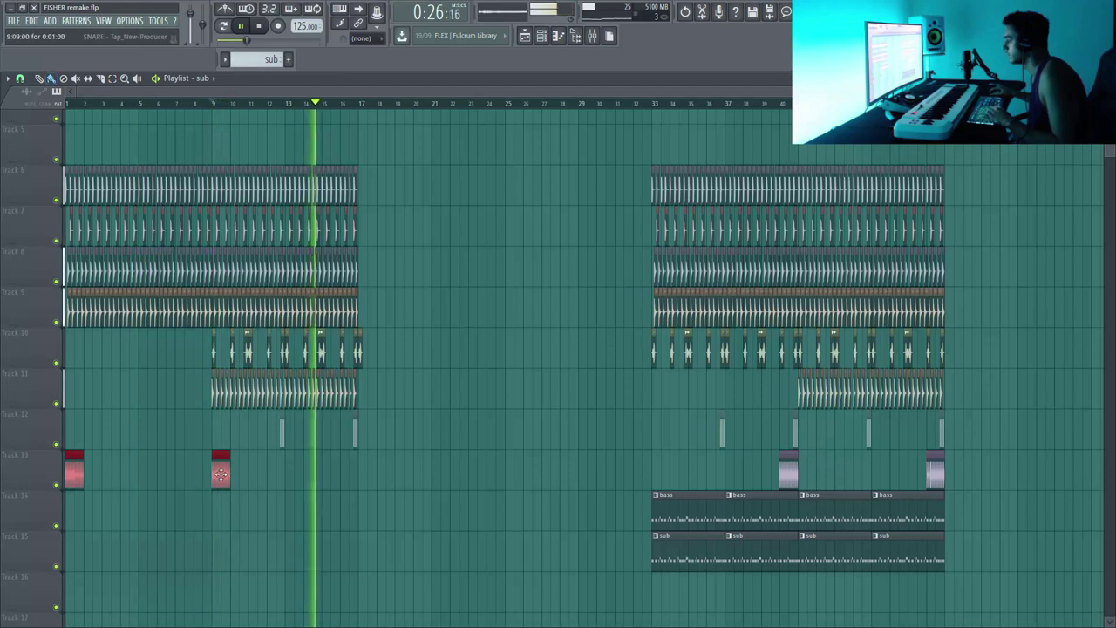
pyautogui.moveTo(75, 474); pyautogui.dragTo(203, 474)
# - Lay out bass pattern clips on track 14 over bars 1 to 16, and close the mixer
pyautogui.click(443, 486)
pyautogui.rightClick(465, 489)
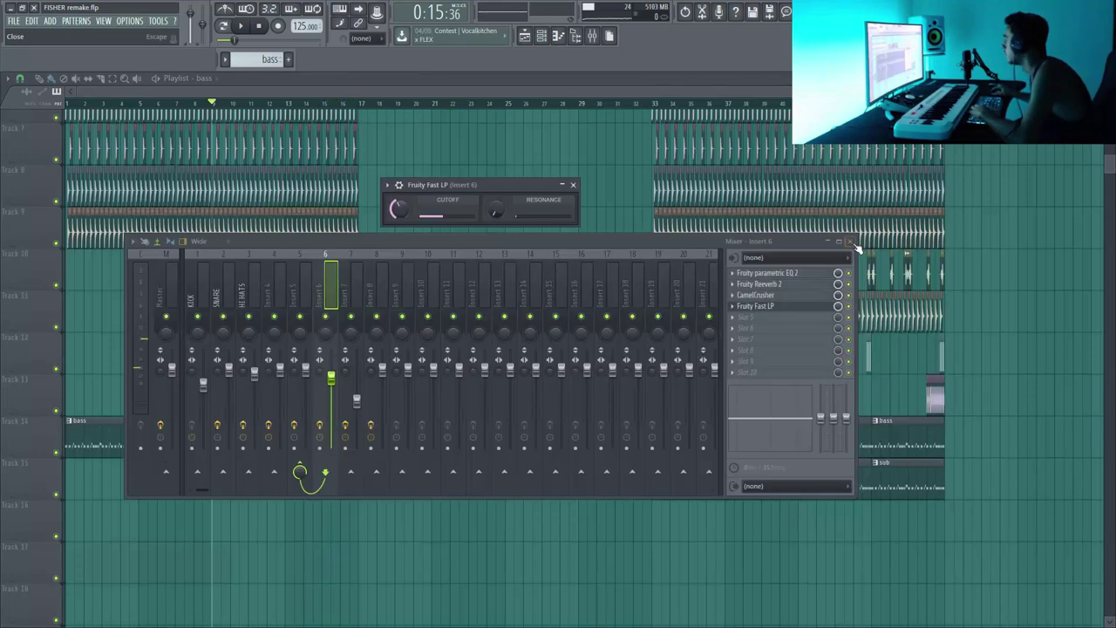
pyautogui.press('F9')
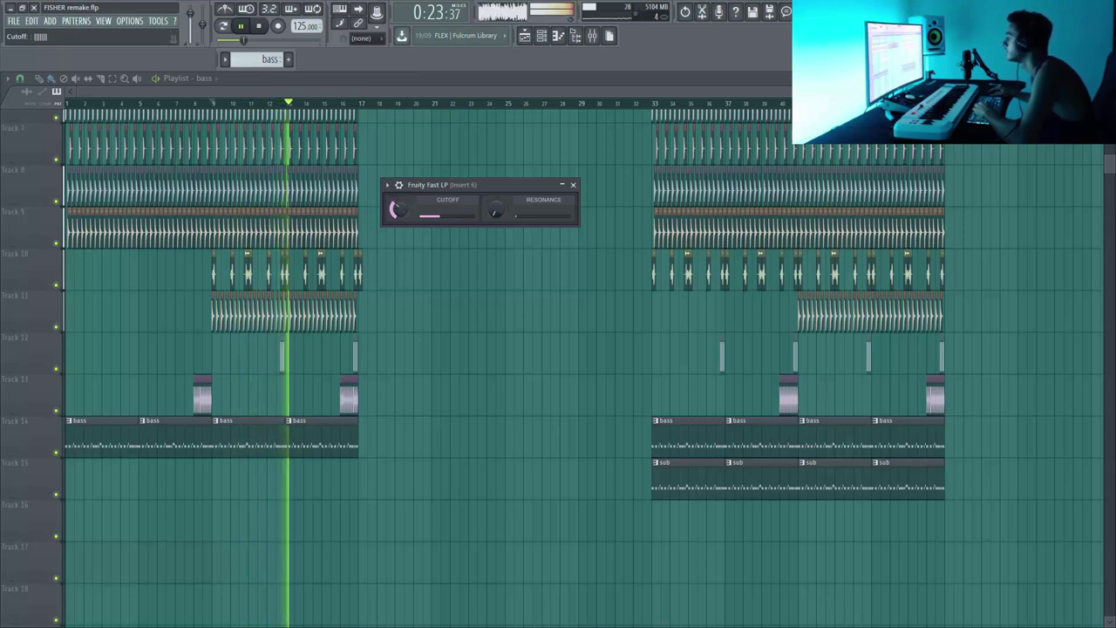
# - Create an automation clip for the cutoff of Fruity Fast LP on insert 6
pyautogui.press('space')
pyautogui.rightClick(394, 210)
pyautogui.click(439, 283)
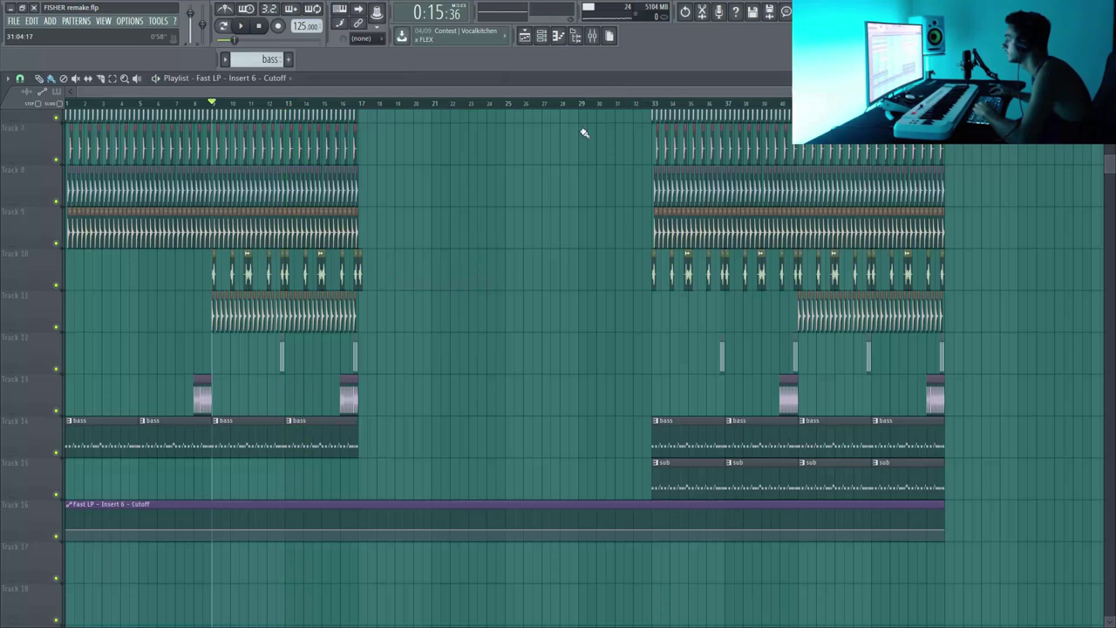
# - Copy the starting value of the Fast LP cutoff automation clip, and add and adjust a control point at bar 17
pyautogui.rightClick(70, 530)
pyautogui.click(94, 588)
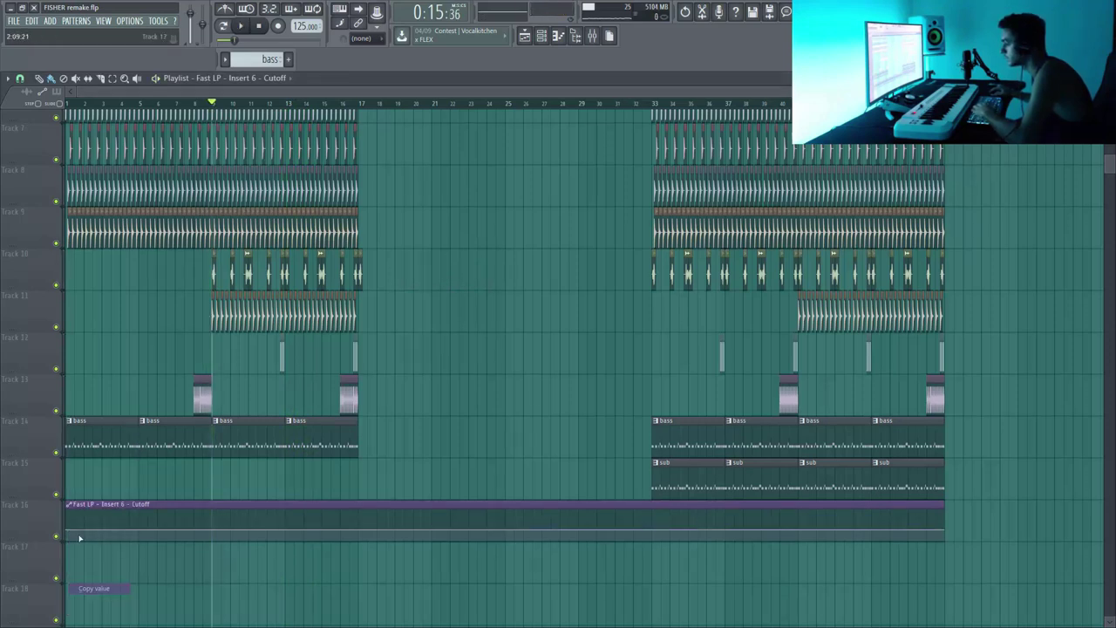
pyautogui.rightClick(69, 531)
pyautogui.click(108, 589)
pyautogui.rightClick(359, 514)
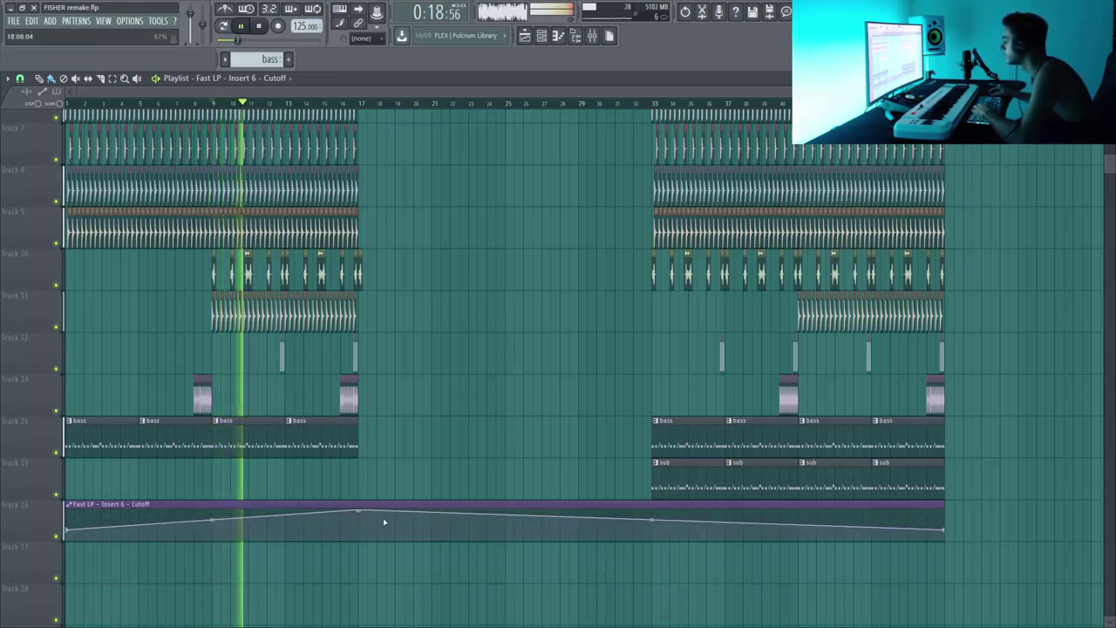
pyautogui.moveTo(359, 511); pyautogui.dragTo(359, 521)
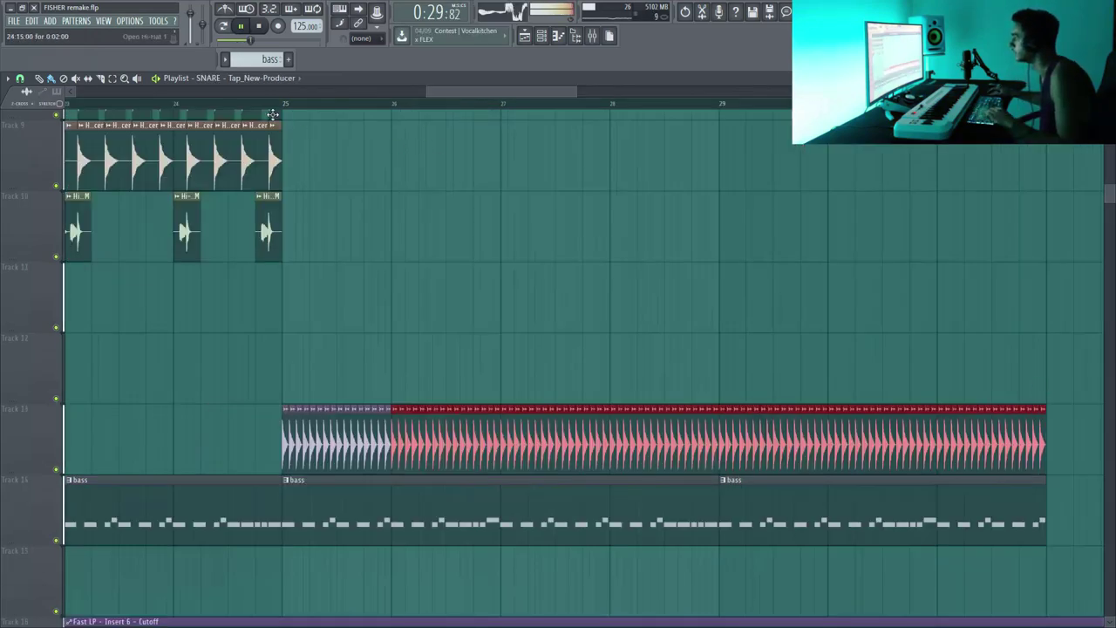
# - Duplicate the hi-hat clips on tracks 8 to 10 from bars 17 to 24 into bars 25 to 32
pyautogui.keyDown('ctrl'); pyautogui.rightClick(553, 283); pyautogui.keyUp('ctrl')
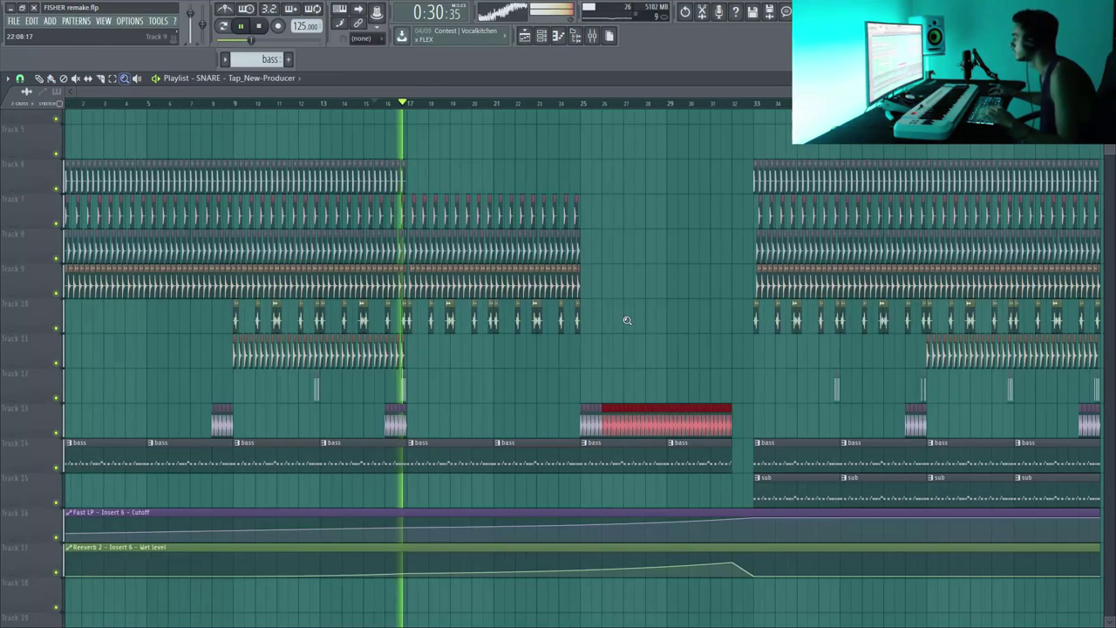
pyautogui.moveTo(337, 126); pyautogui.dragTo(969, 516)
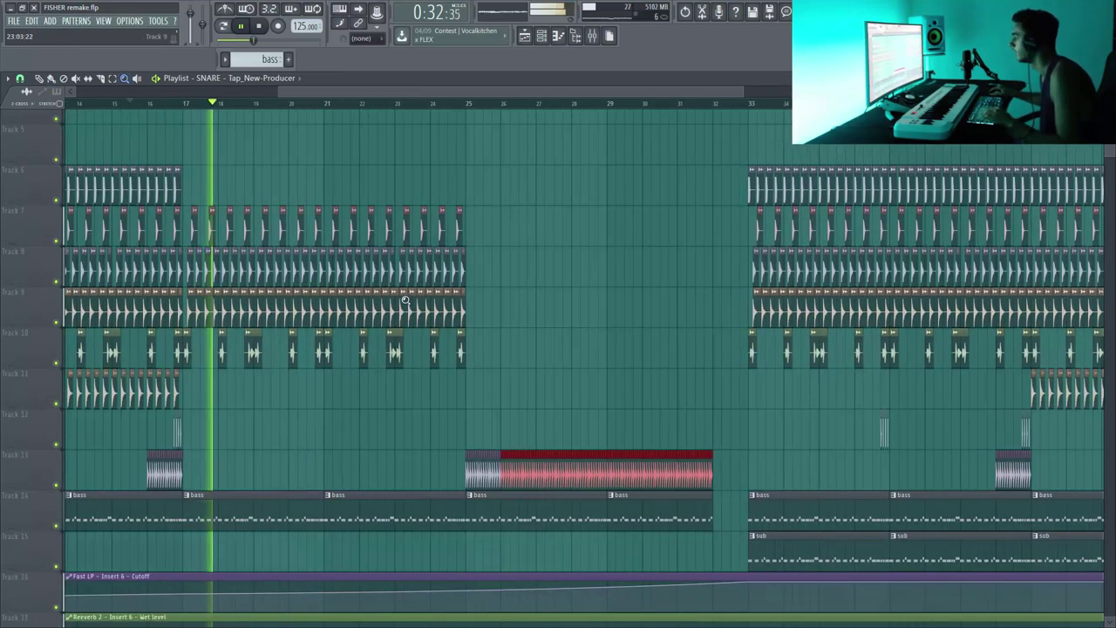
pyautogui.moveTo(484, 274); pyautogui.dragTo(194, 349)
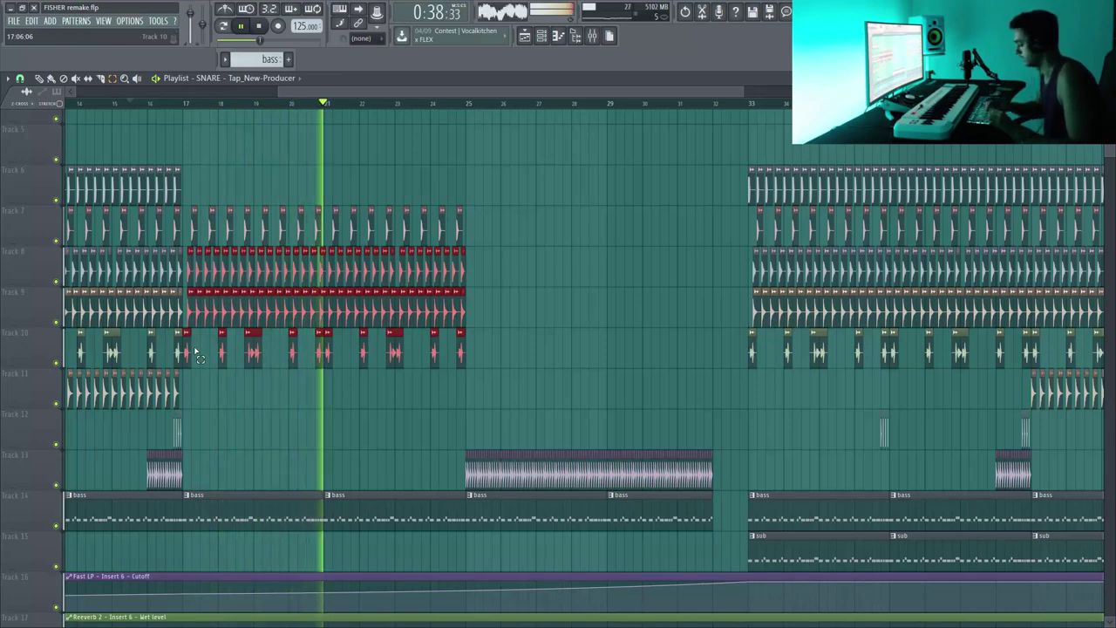
pyautogui.hotkey('ctrl', 'b')
pyautogui.moveTo(437, 259); pyautogui.dragTo(473, 392)
pyautogui.moveTo(781, 327); pyautogui.dragTo(926, 388)
pyautogui.rightClick(720, 306)
pyautogui.keyDown('ctrl'); pyautogui.click(663, 365); pyautogui.keyUp('ctrl')
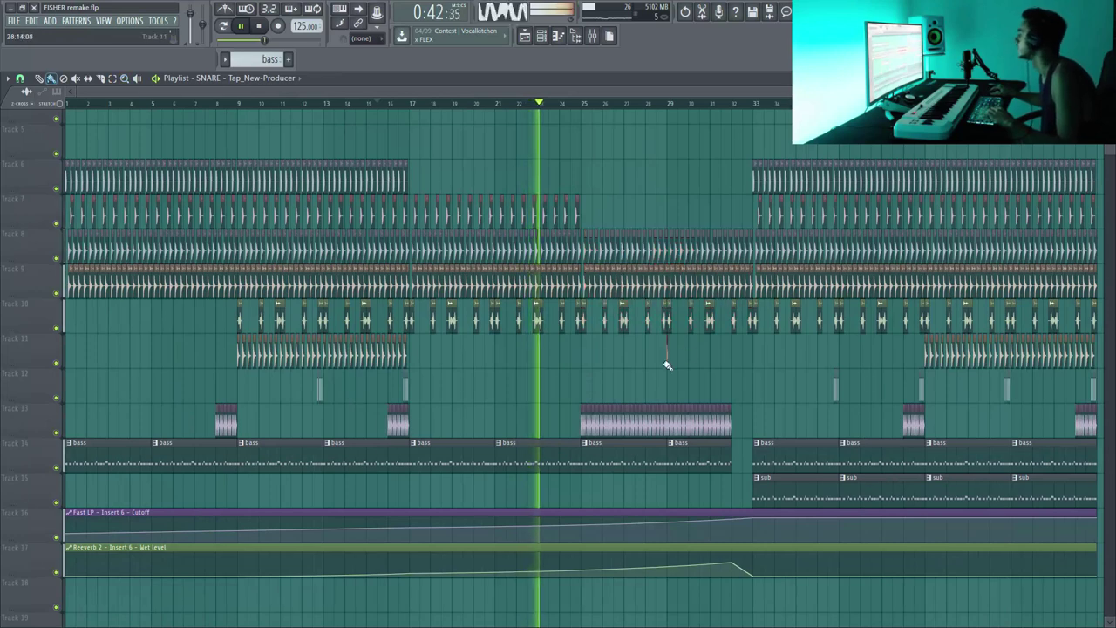
# - Delete the hi-hat clips on tracks 8 to 10 in bar 32 to leave a gap before the drop at bar 33
pyautogui.moveTo(907, 92); pyautogui.dragTo(1095, 91)
pyautogui.scroll(-2, 378, 319)
pyautogui.scroll(3, 710, 372)
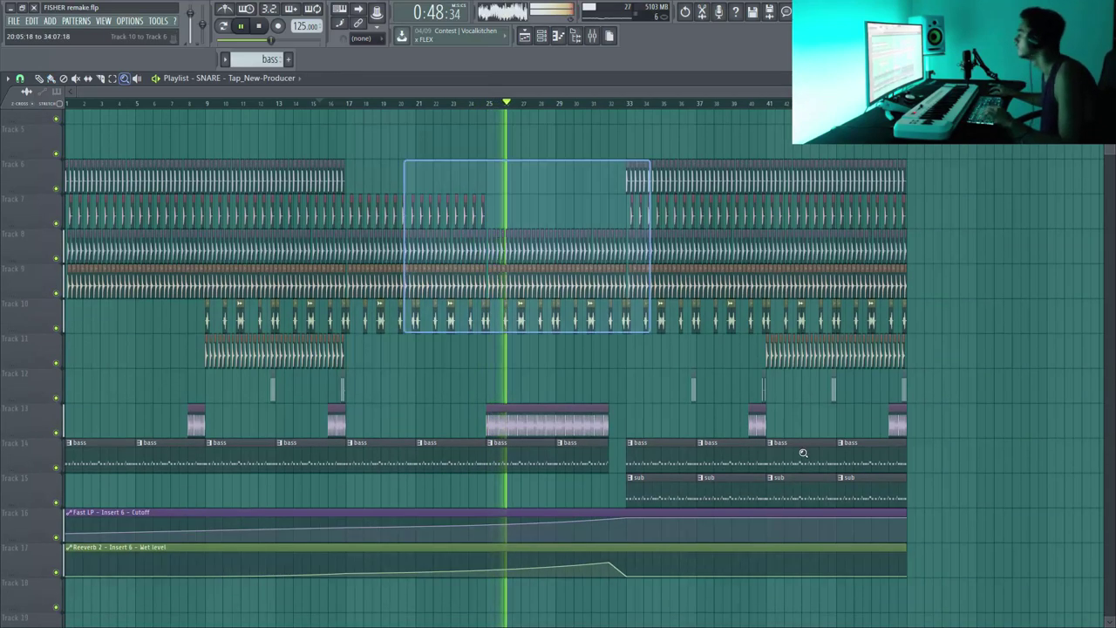
pyautogui.moveTo(709, 372); pyautogui.dragTo(867, 525)
pyautogui.moveTo(424, 192); pyautogui.dragTo(799, 545)
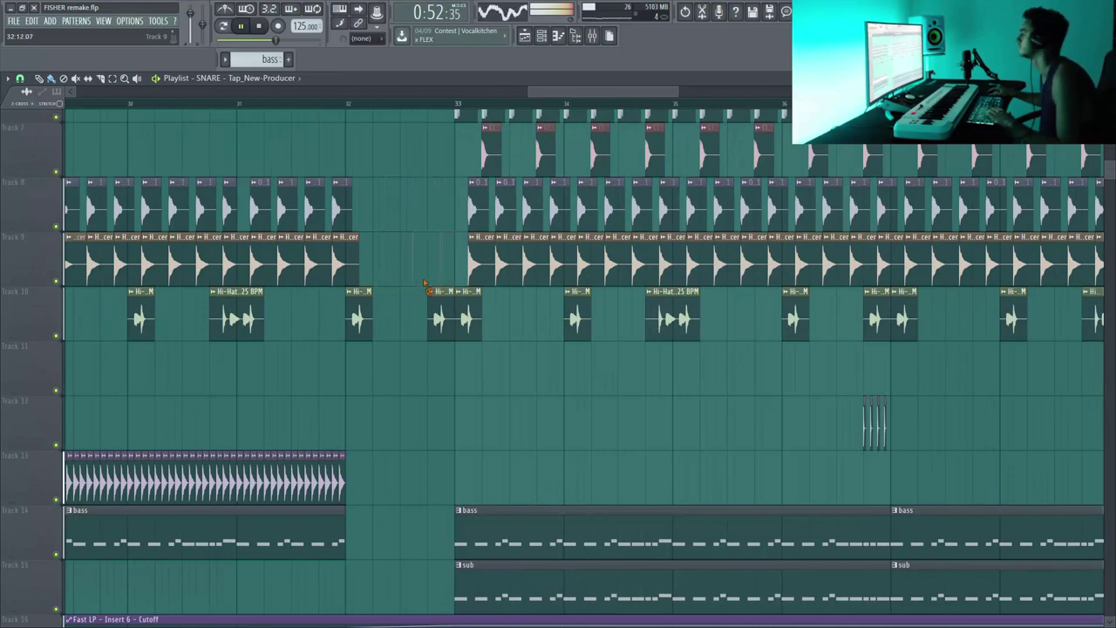
pyautogui.keyDown('ctrl'); pyautogui.rightClick(391, 294); pyautogui.keyUp('ctrl')
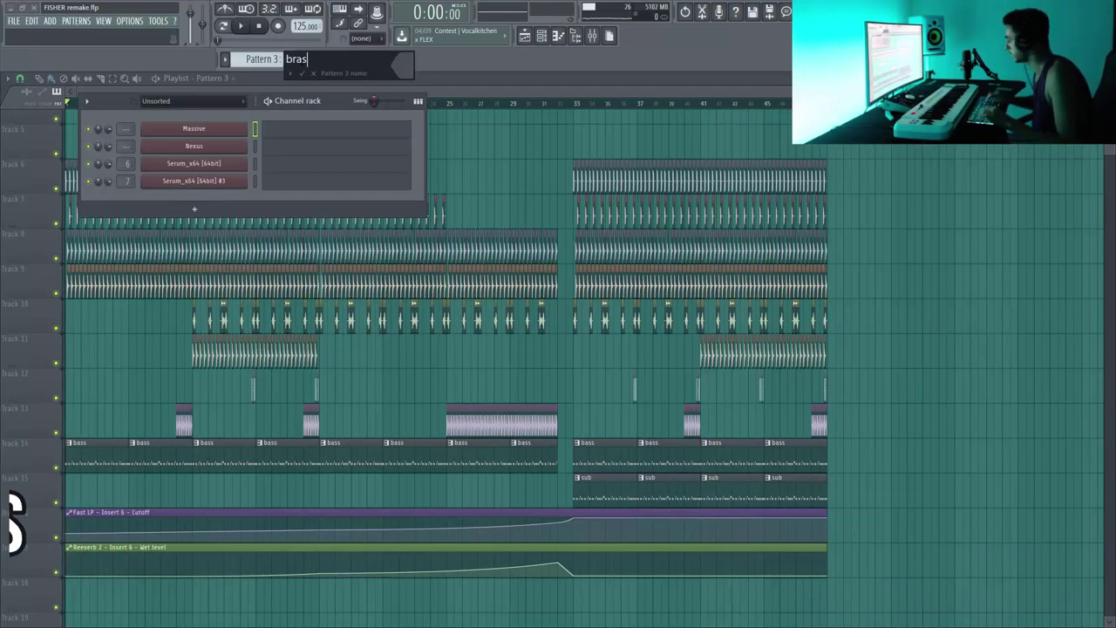
# - Name the new pattern "brass" and draw a two-bar C6 note for the Massive channel in the piano roll
pyautogui.write('ss')
pyautogui.press('Return')
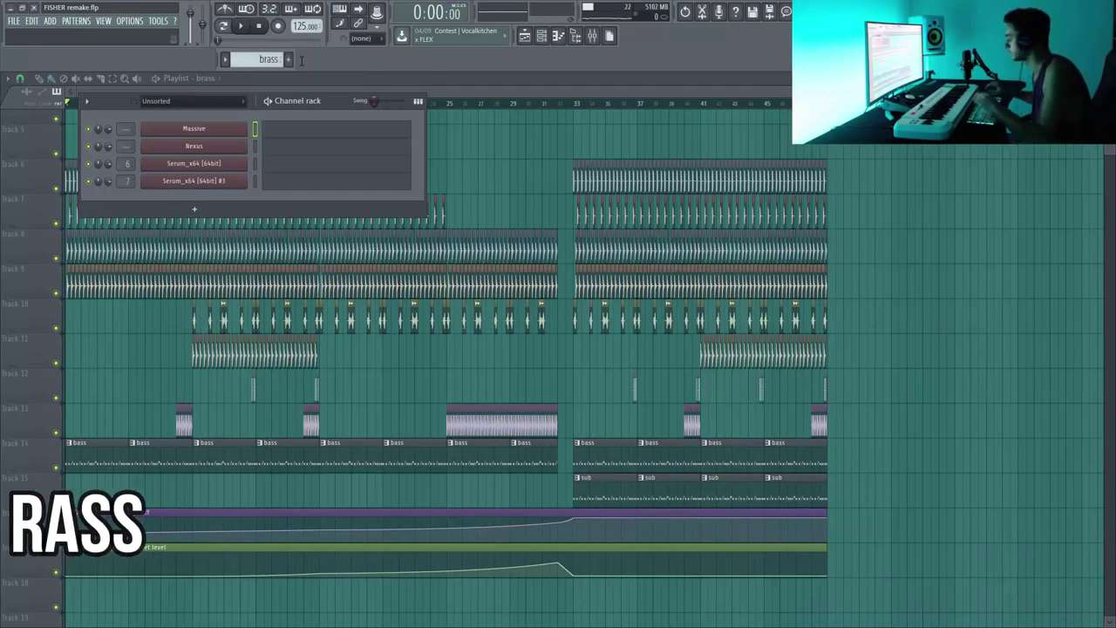
pyautogui.click(271, 132)
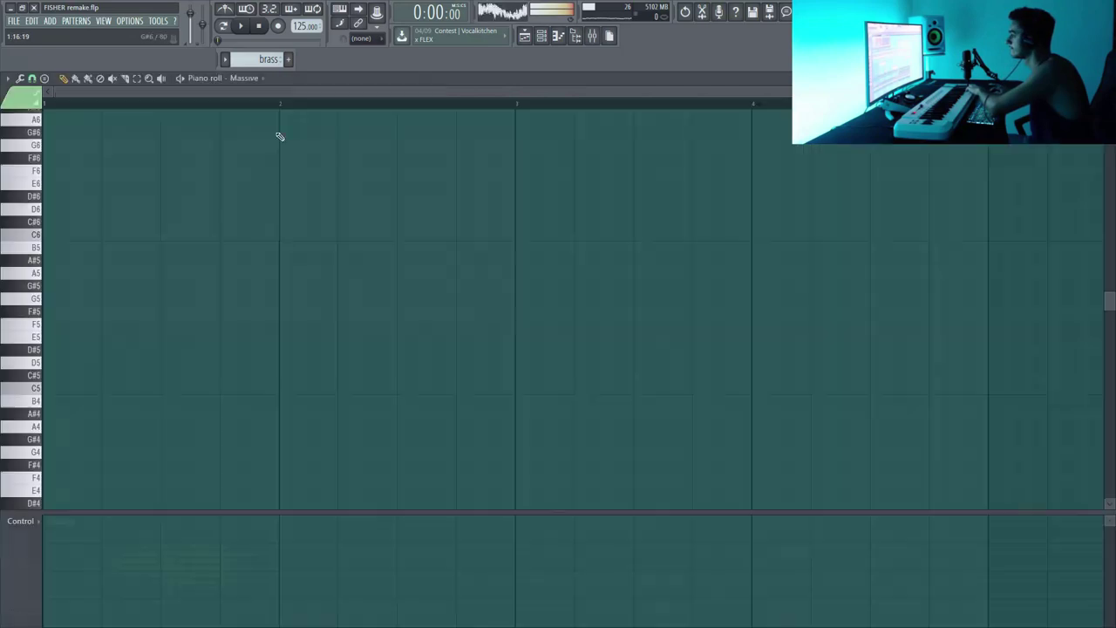
pyautogui.scroll(4, 81, 317)
pyautogui.moveTo(307, 369); pyautogui.dragTo(515, 333)
# - Place one brass pattern clip at bar 9 on track 18, and play the arrangement from bar 8
pyautogui.click(523, 35)
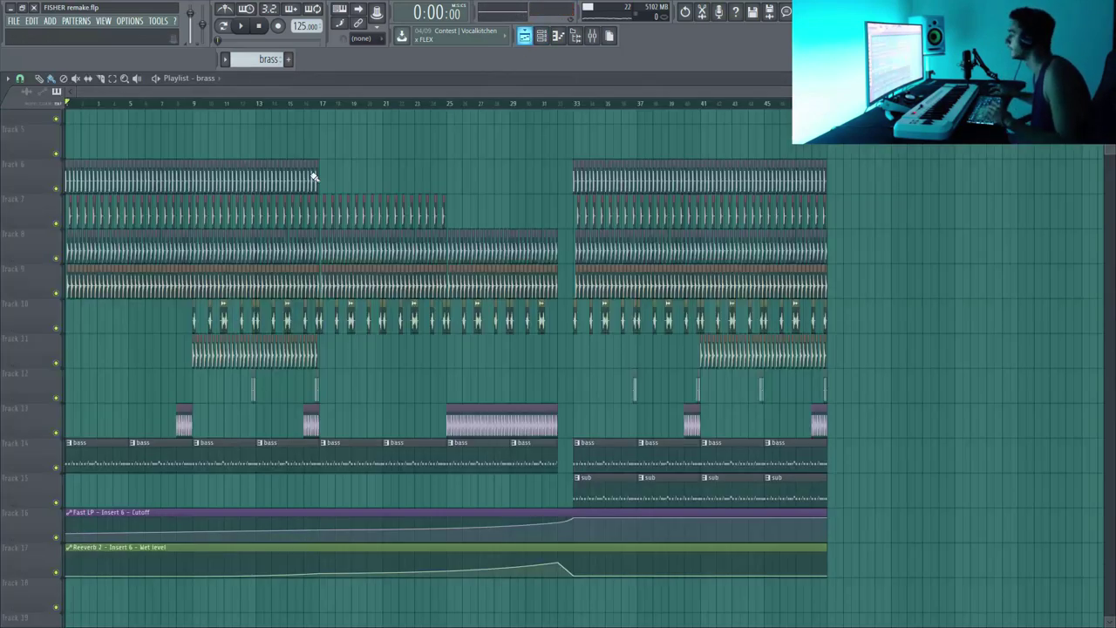
pyautogui.click(175, 106)
pyautogui.scroll(-2, 262, 498)
pyautogui.click(204, 527)
pyautogui.click(272, 534)
pyautogui.rightClick(273, 535)
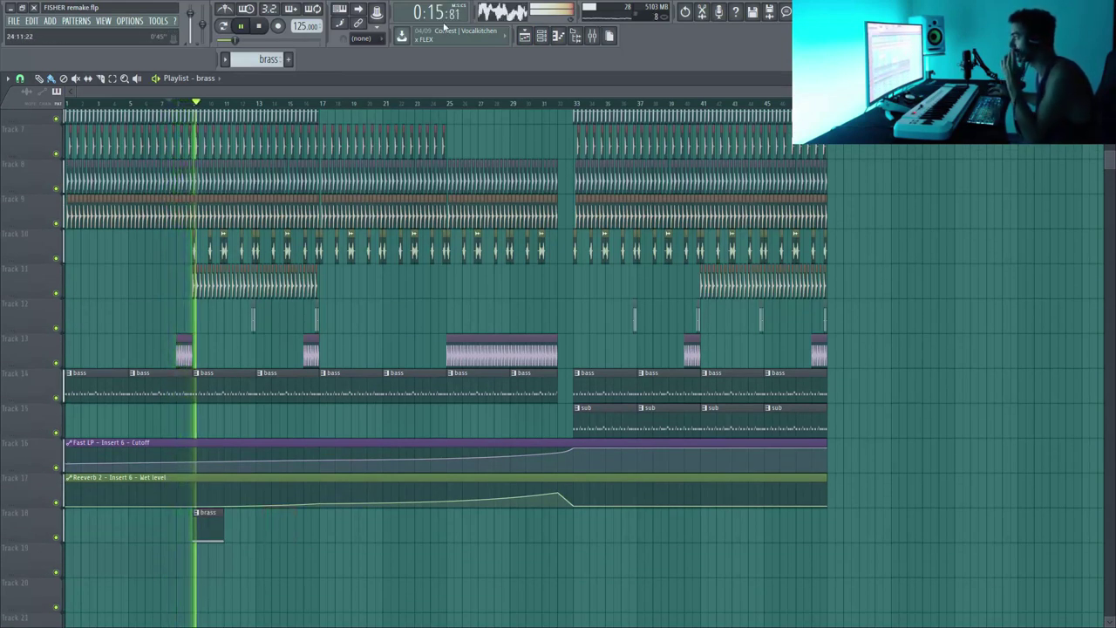
# - Open Massive's brass note in the piano roll and copy it to the Nexus channel
pyautogui.press('F6')
pyautogui.click(403, 129)
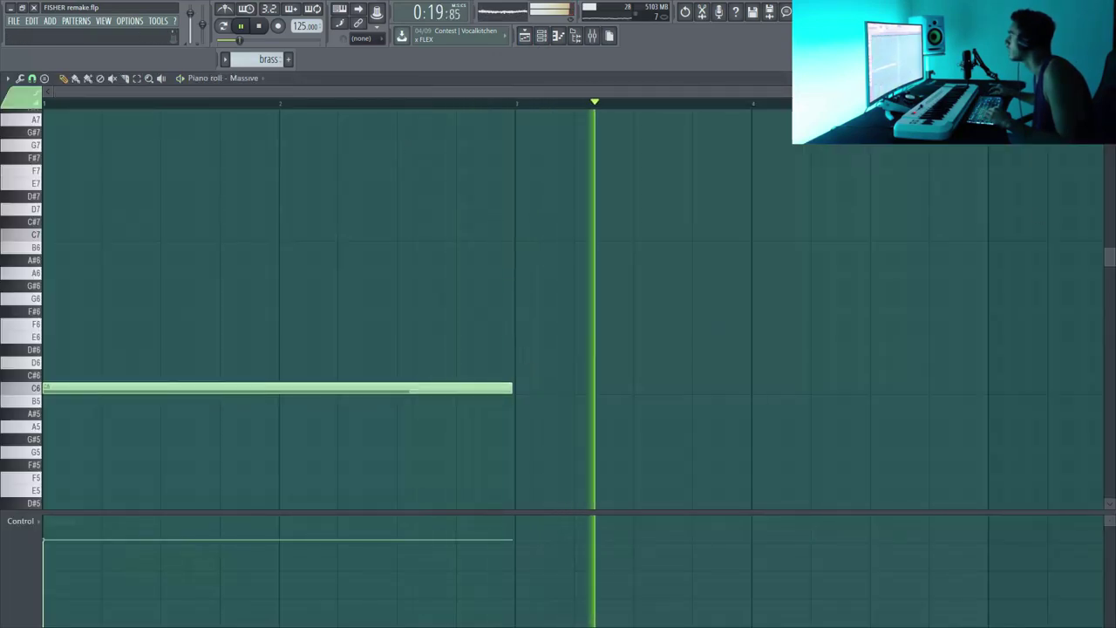
pyautogui.press('F7')
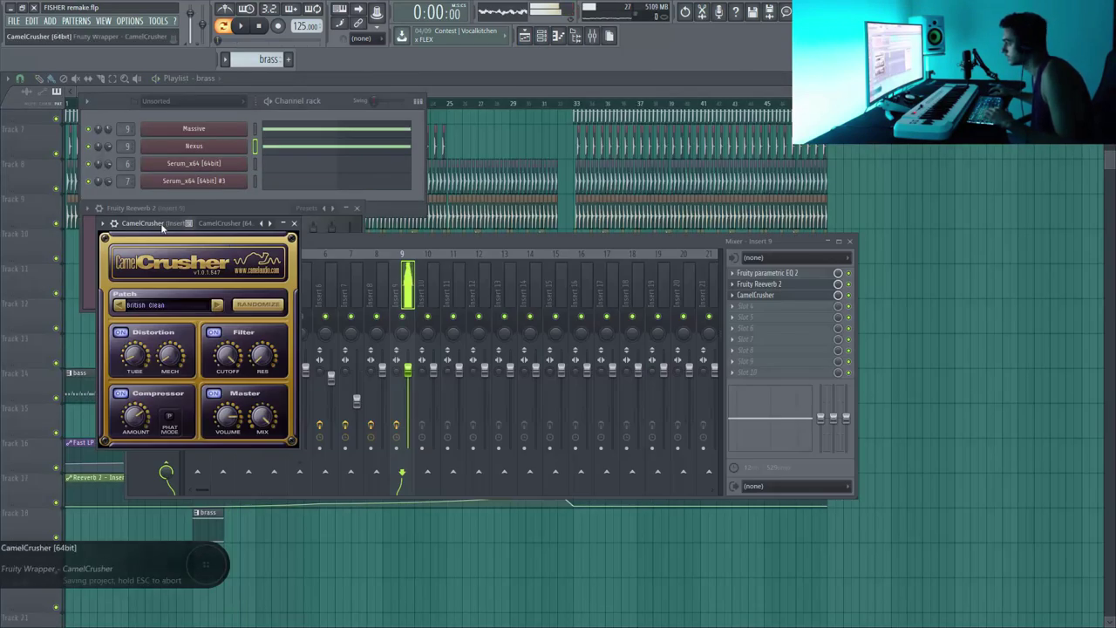
# - Examine the CamelCrusher and Fruity Reeverb 2 settings on mixer insert 9 while the brass plays, and close both effects
pyautogui.moveTo(162, 226); pyautogui.dragTo(239, 241)
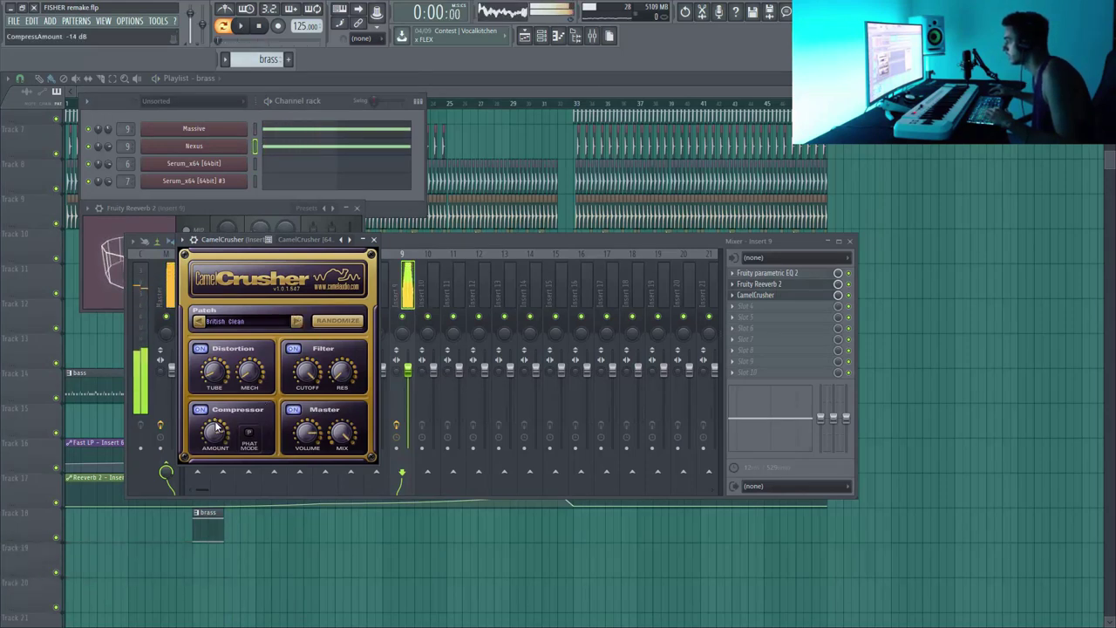
pyautogui.click(762, 288)
pyautogui.click(767, 286)
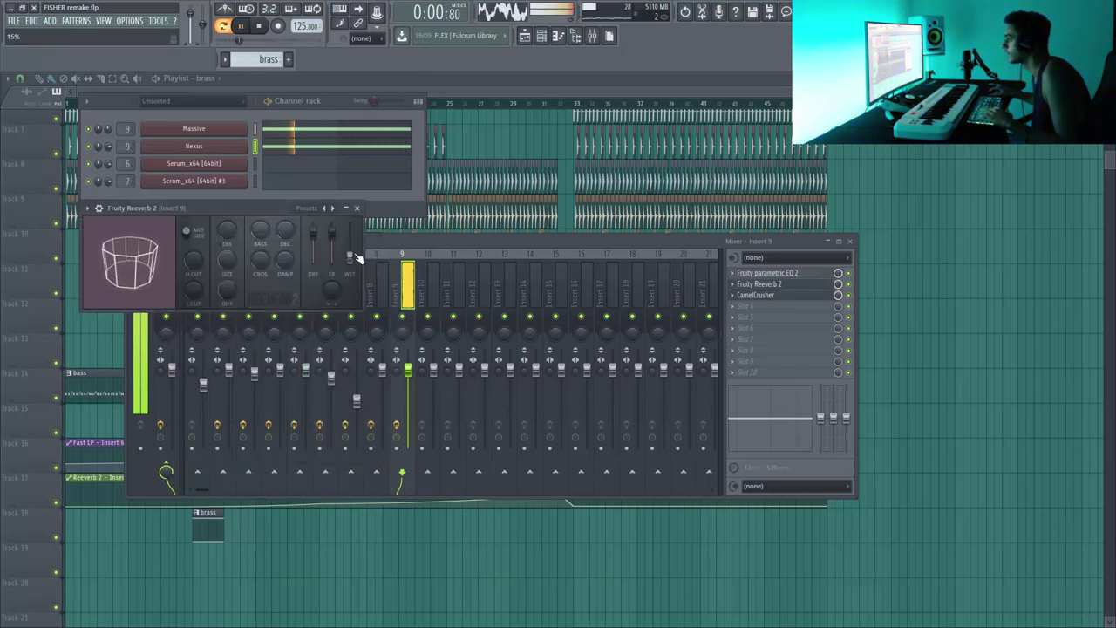
pyautogui.press('space')
pyautogui.click(357, 208)
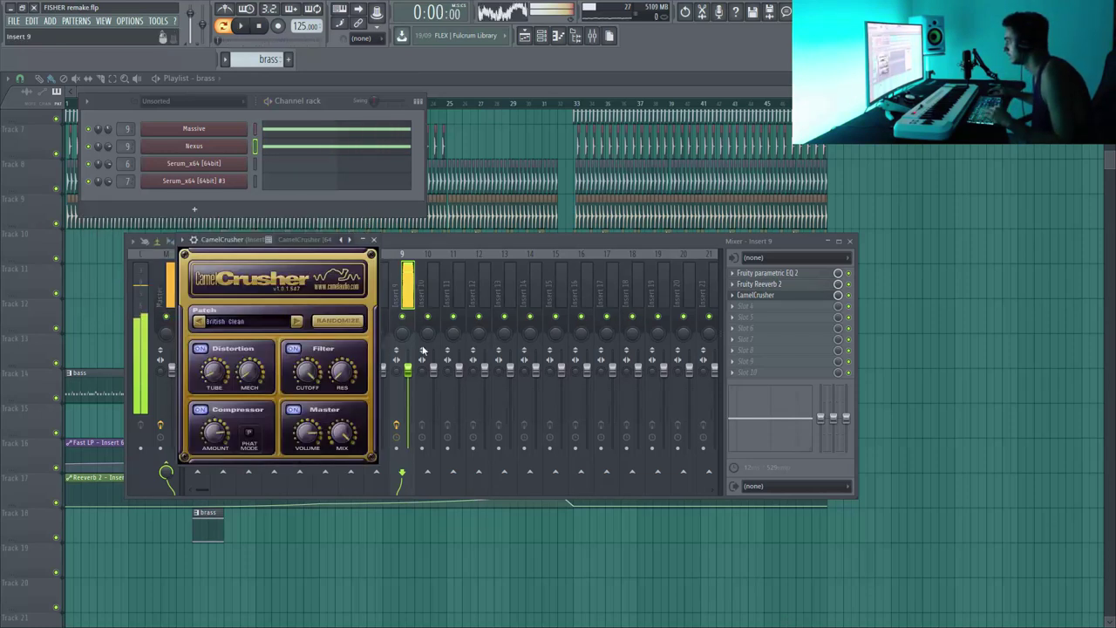
pyautogui.click(373, 240)
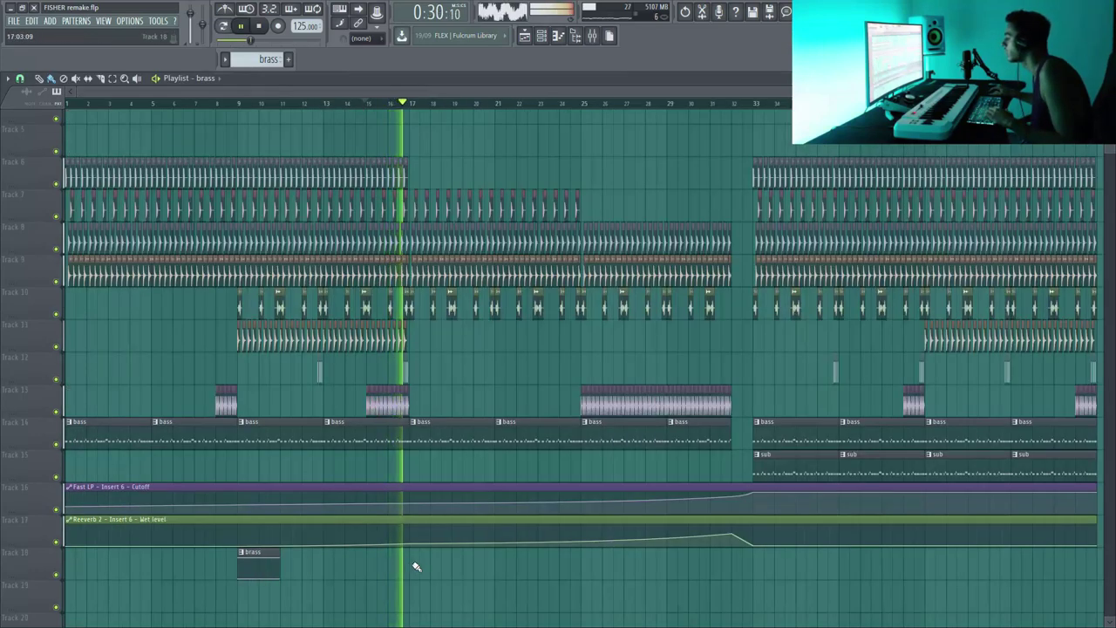
# - Place a second brass pattern clip at bar 17 on track 18 and listen to it in the arrangement
pyautogui.click(416, 567)
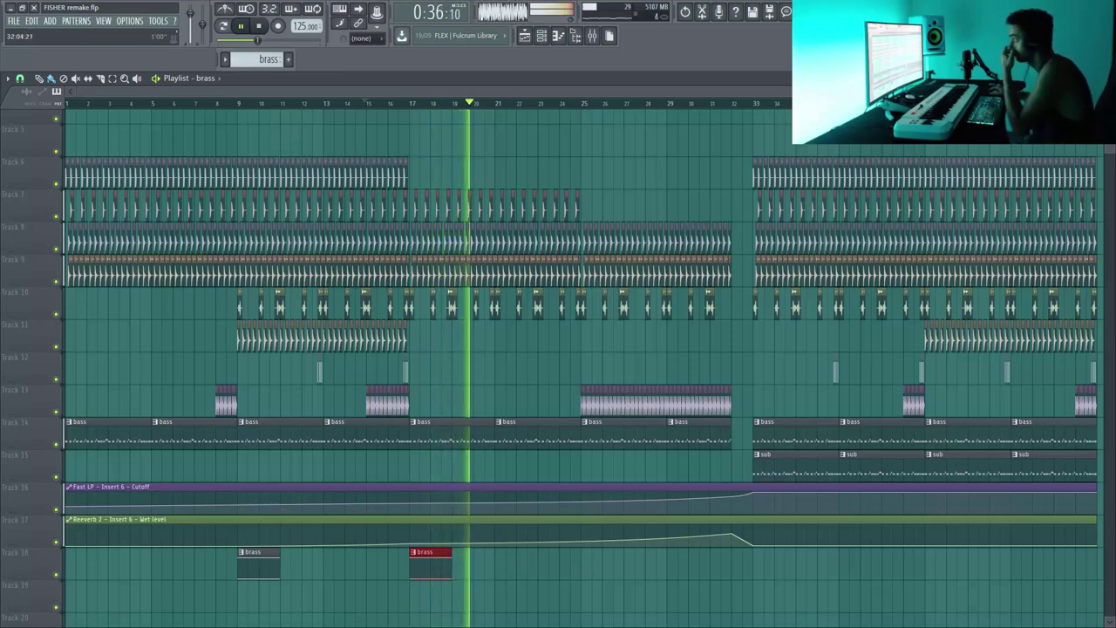
pyautogui.click(1002, 156)
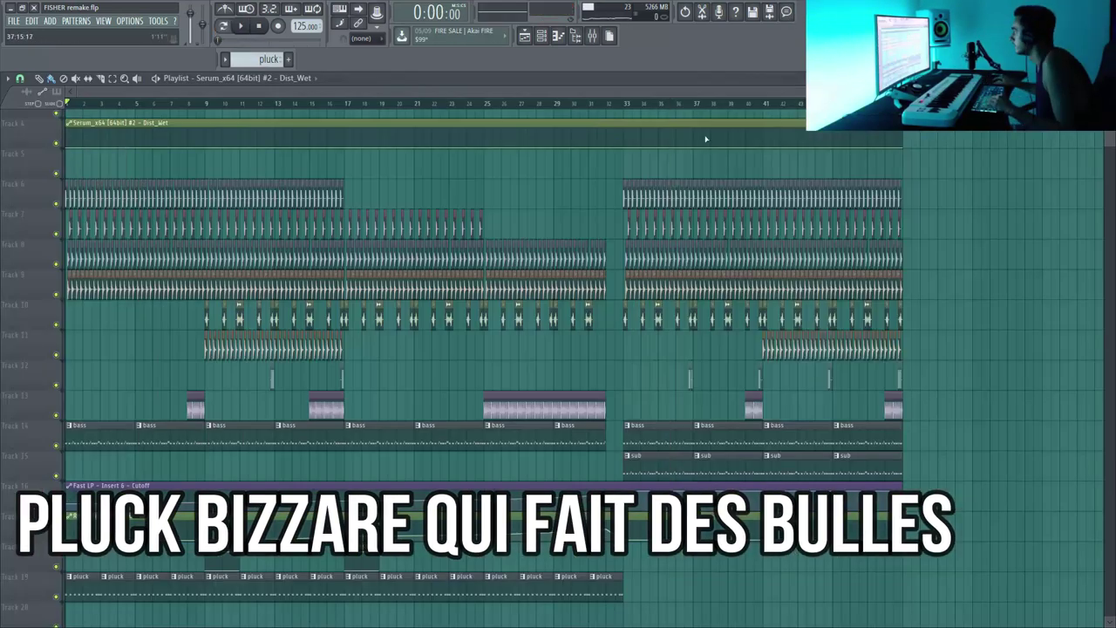
# - Shape the Serum Dist_Wet automation on track 20 to stay at minimum until bar 9, peak at bar 17 and return to minimum at bar 25
pyautogui.scroll(-3, 422, 612)
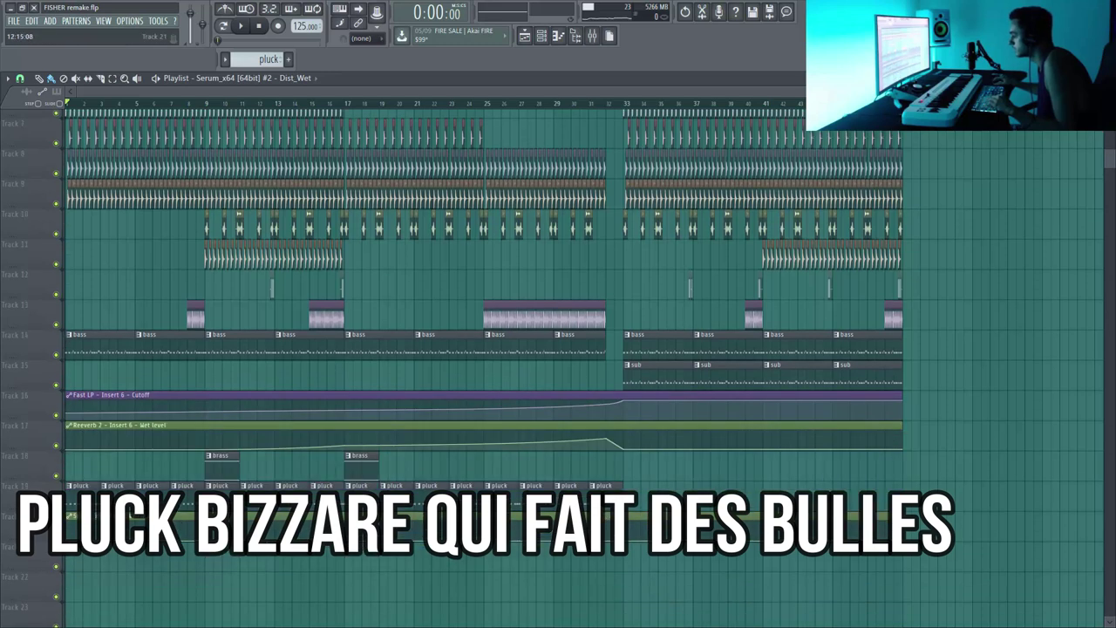
pyautogui.moveTo(205, 537); pyautogui.dragTo(205, 542)
pyautogui.press('space')
pyautogui.rightClick(345, 527)
pyautogui.moveTo(344, 526); pyautogui.dragTo(344, 519)
pyautogui.click(322, 109)
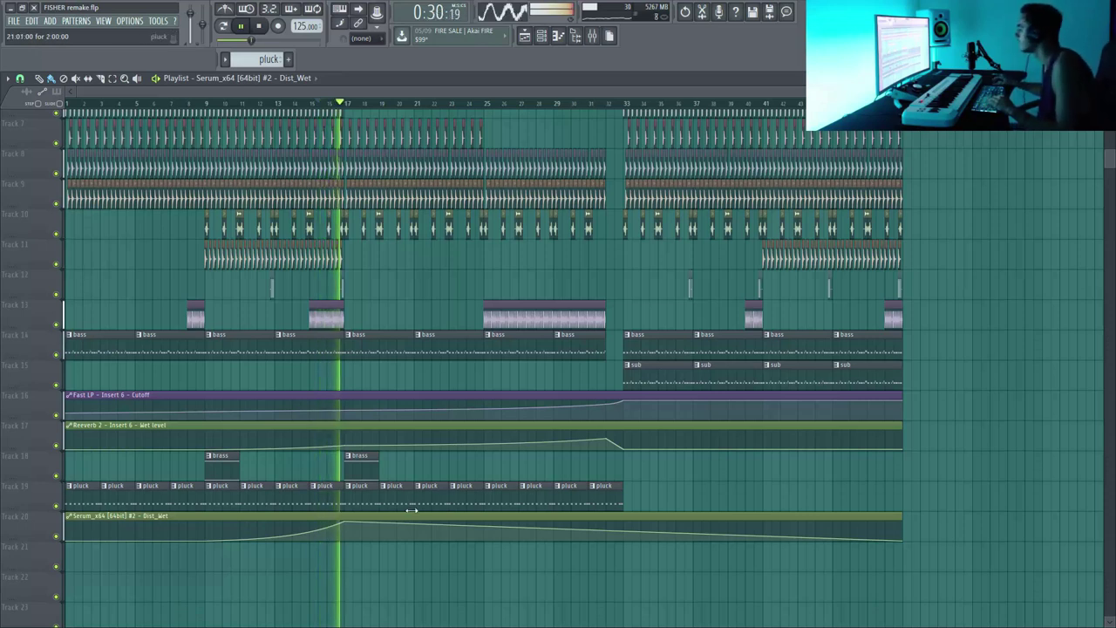
pyautogui.moveTo(487, 537); pyautogui.dragTo(488, 546)
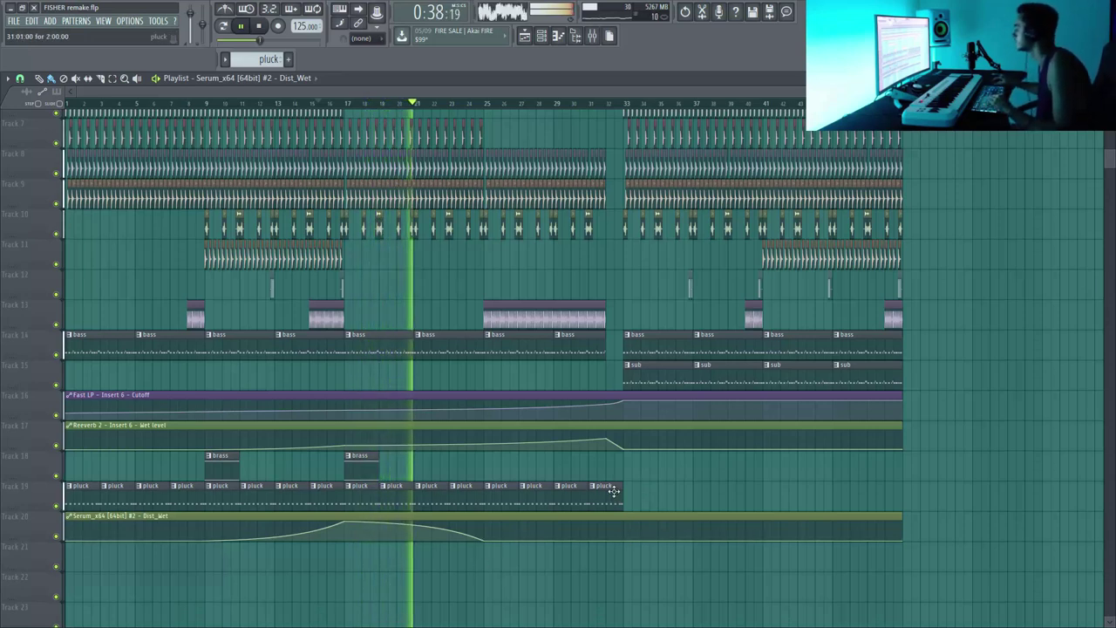
# - Trim the last pluck clip on track 19 to end at bar 32, and shorten the Dist_Wet automation clip to bar 33
pyautogui.moveTo(620, 493); pyautogui.dragTo(606, 493)
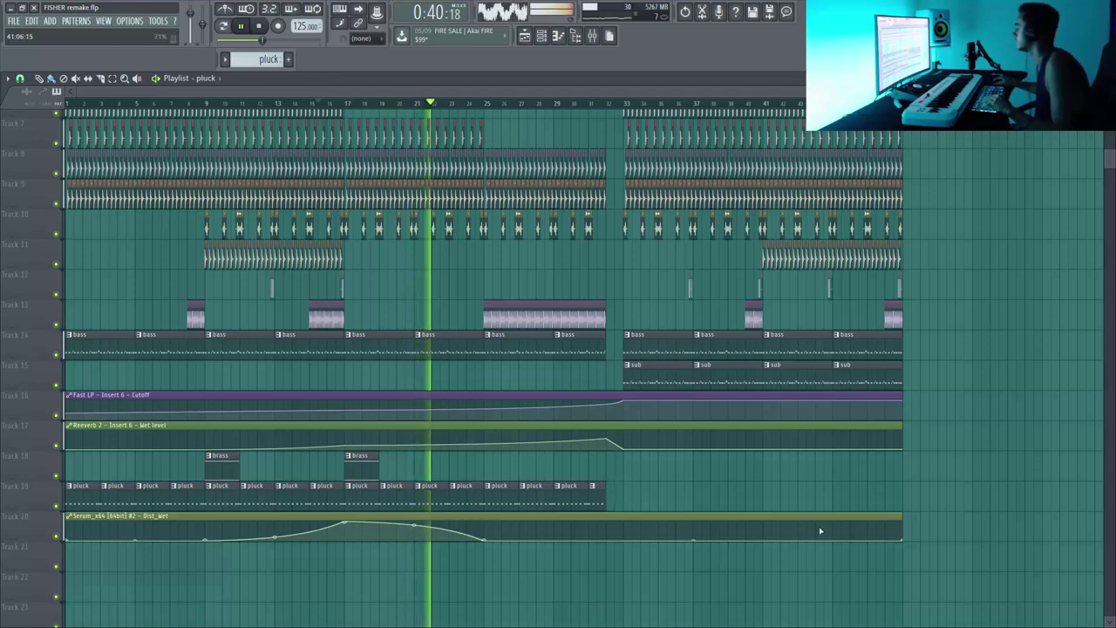
pyautogui.rightClick(904, 541)
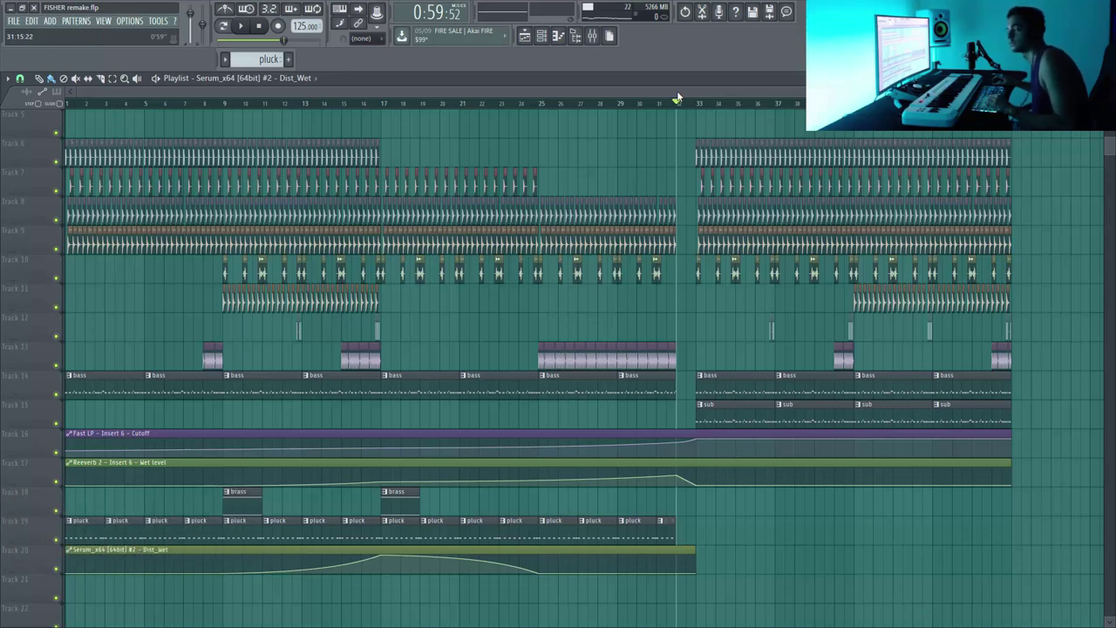
# - Position the vocal sample "Les calculs sont pas bon kevin !" on track 21 starting shortly after bar 21, and audition it before the drop
pyautogui.moveTo(770, 575); pyautogui.dragTo(541, 590)
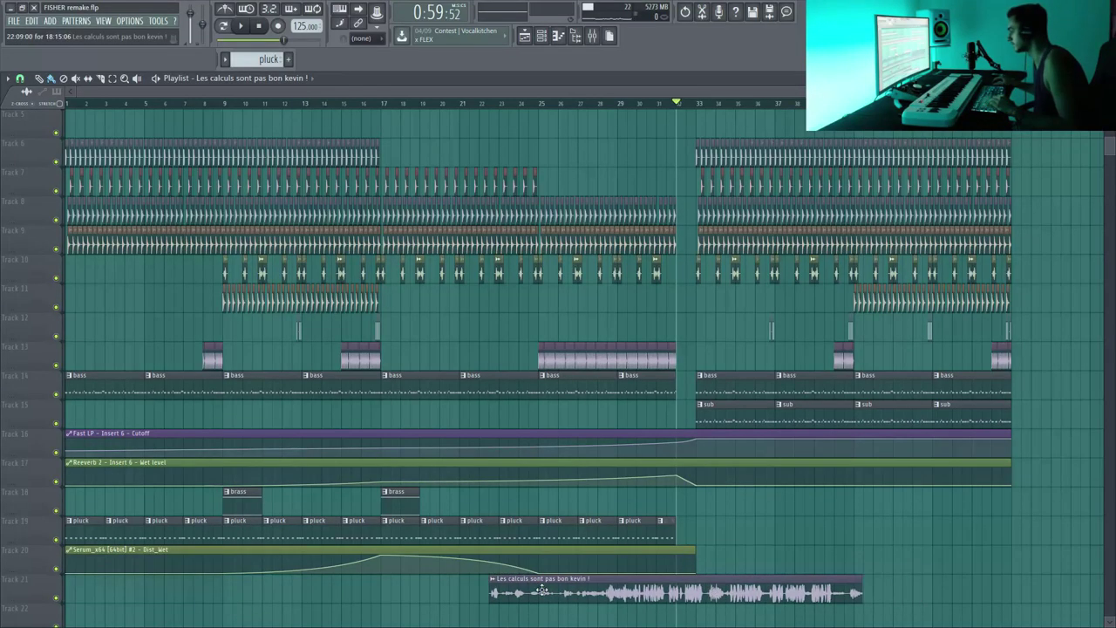
pyautogui.rightClick(57, 598)
pyautogui.press('space')
pyautogui.press('space')
pyautogui.doubleClick(562, 590)
pyautogui.moveTo(307, 214); pyautogui.dragTo(307, 206)
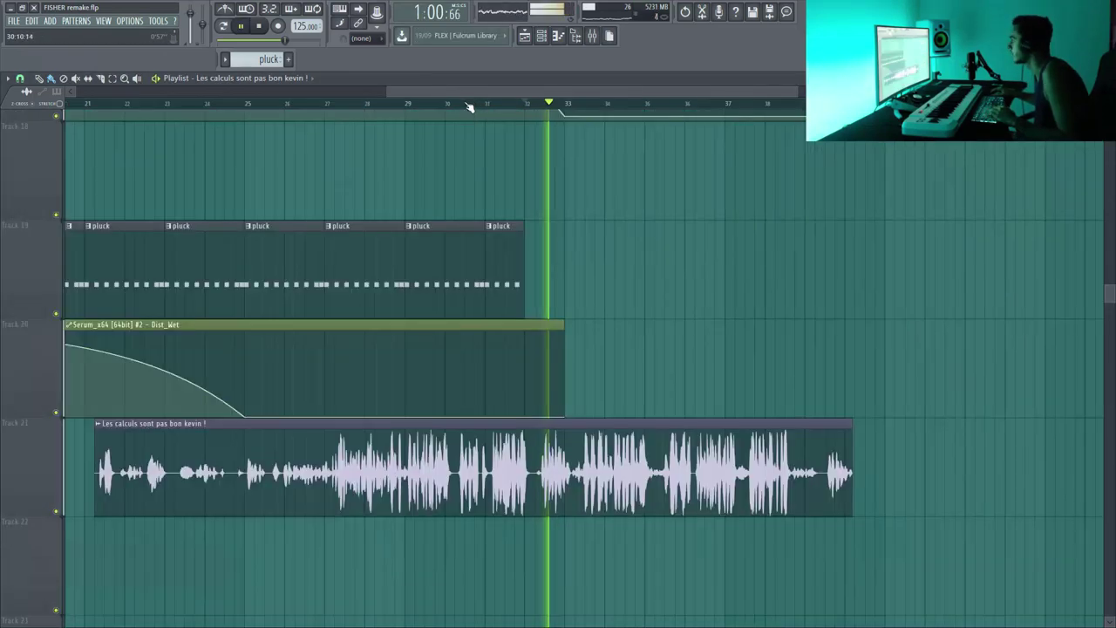
pyautogui.click(467, 105)
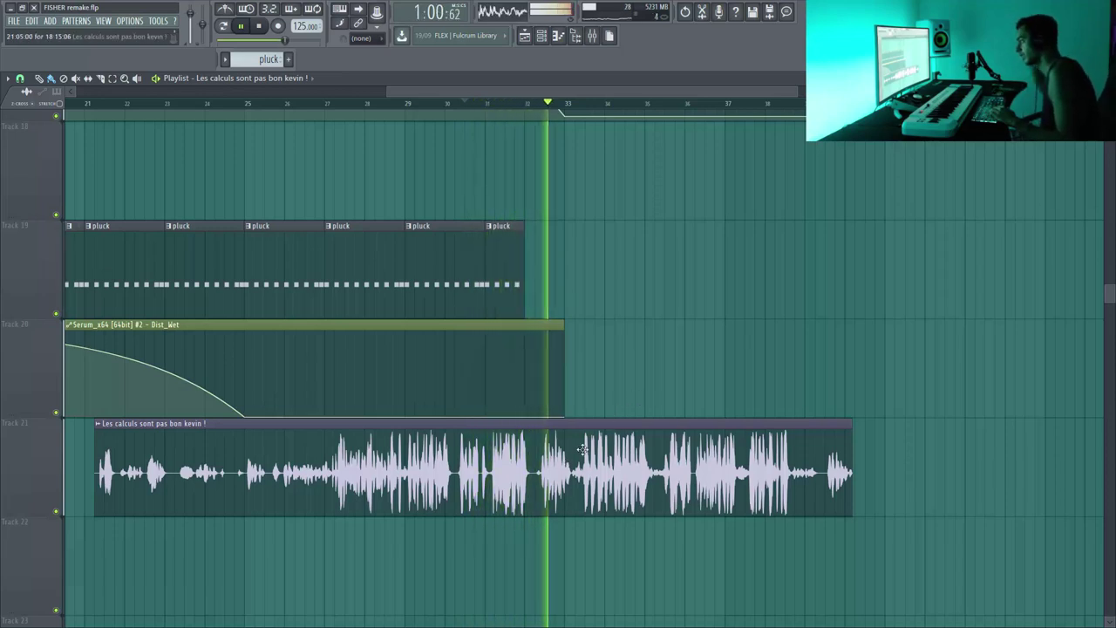
# - Slice the vocal clip on track 21 near bar 32, remove the excess and keep a short closing phrase ending just after bar 33
pyautogui.moveTo(444, 392); pyautogui.dragTo(626, 524)
pyautogui.press('space')
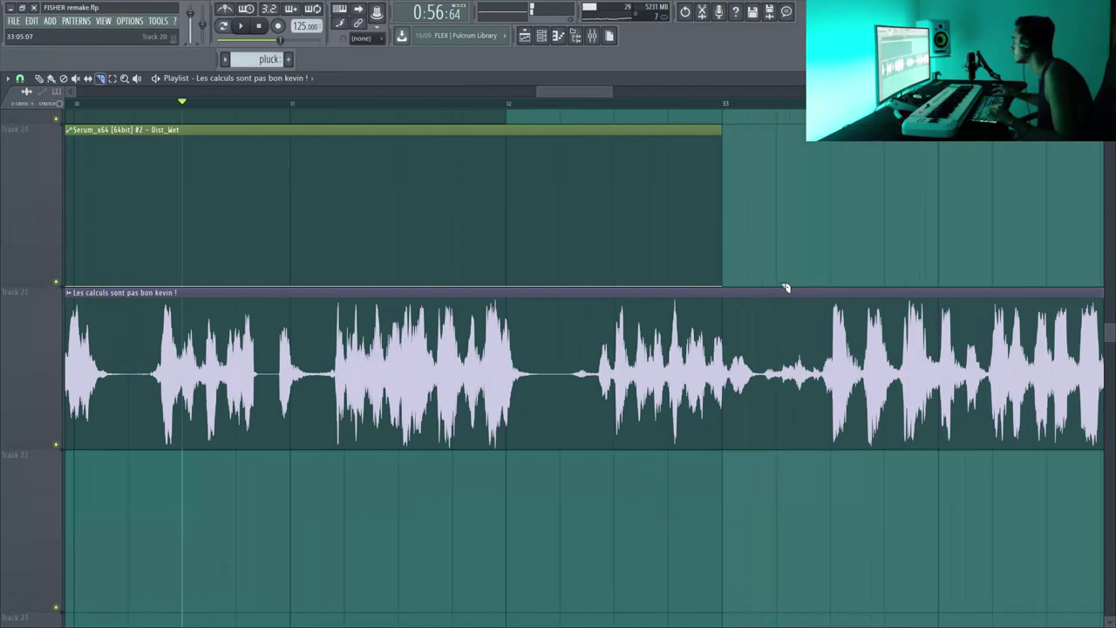
pyautogui.rightClick(796, 396)
pyautogui.press('space')
pyautogui.moveTo(535, 300); pyautogui.dragTo(860, 555)
pyautogui.keyDown('ctrl'); pyautogui.rightClick(521, 476); pyautogui.keyUp('ctrl')
pyautogui.click(948, 488)
pyautogui.rightClick(948, 488)
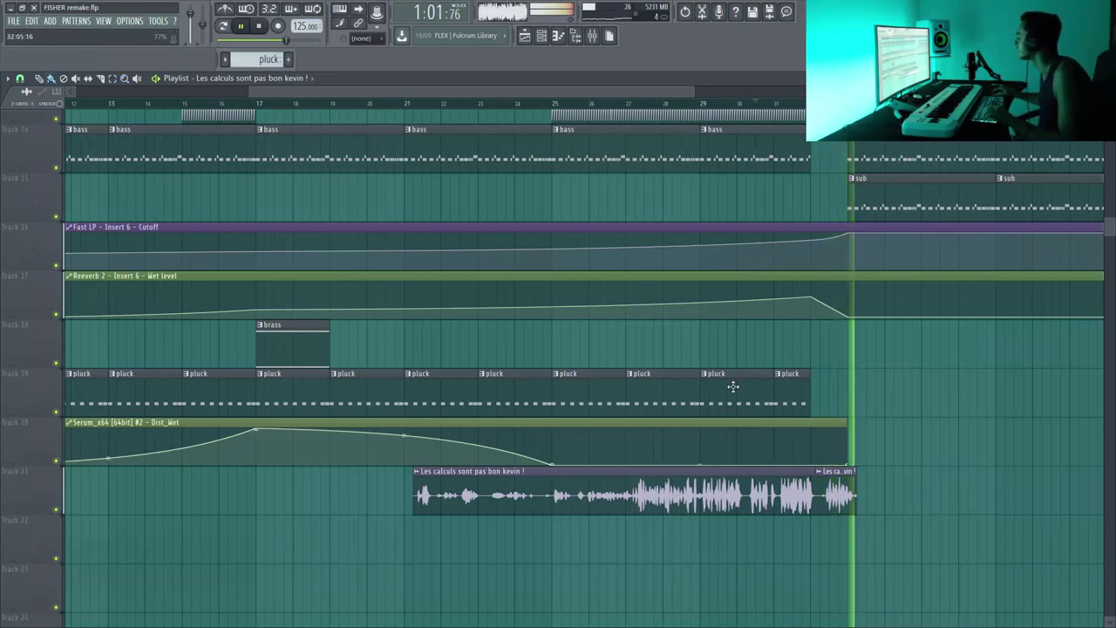
pyautogui.moveTo(733, 398); pyautogui.dragTo(826, 499)
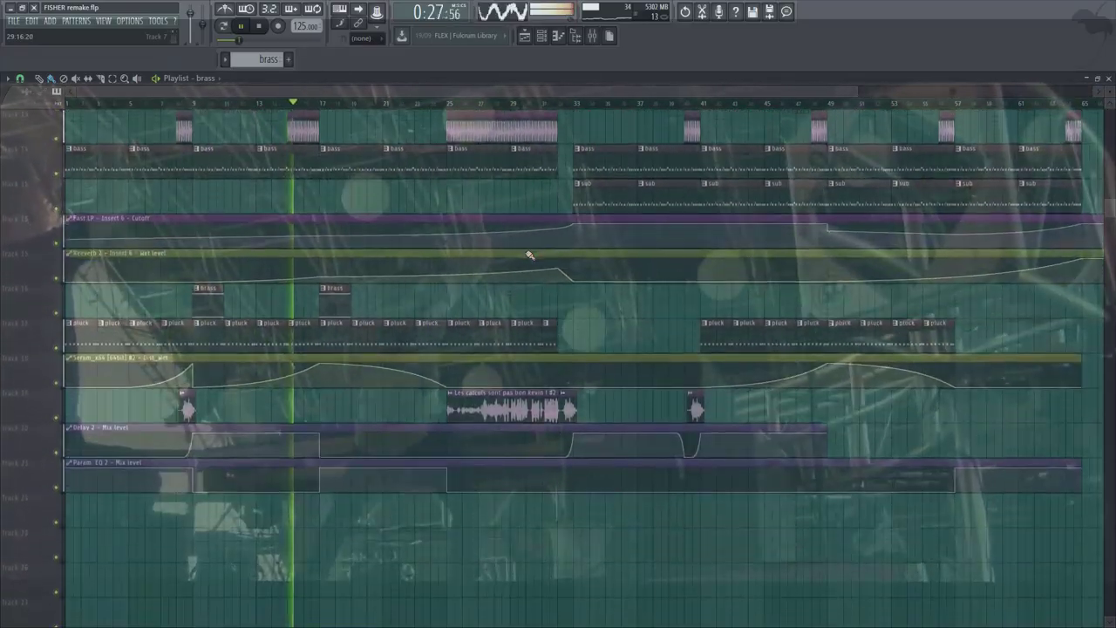
# - Play the completed arrangement and review its full track layout, including the brass pattern's note in the piano roll
pyautogui.scroll(-1, 529, 255)
pyautogui.keyDown('ctrl'); pyautogui.rightClick(523, 266); pyautogui.keyUp('ctrl')
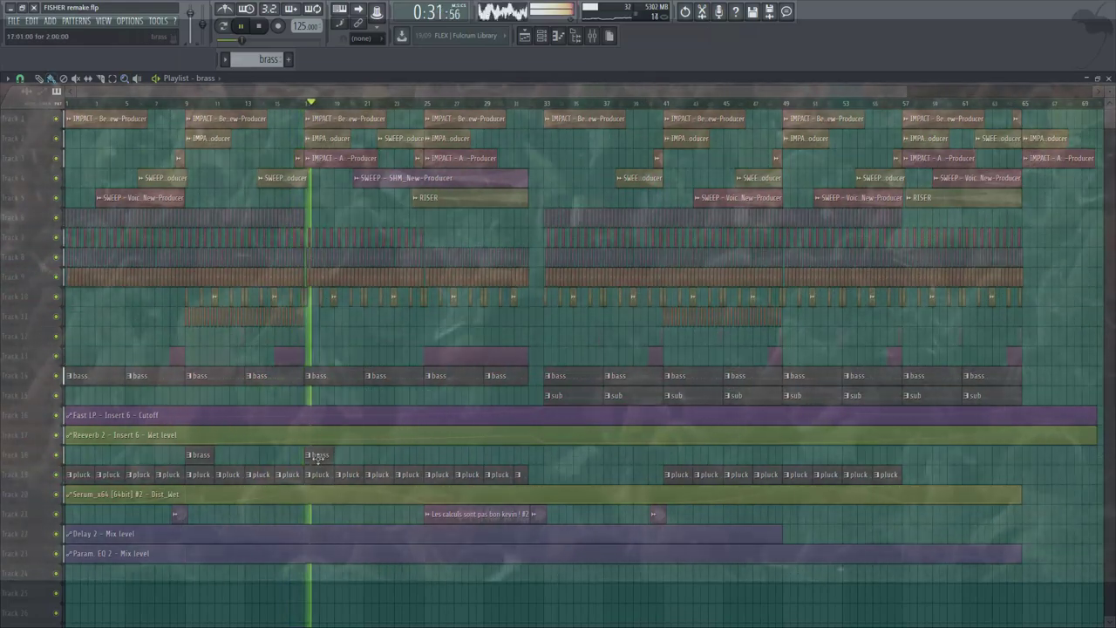
pyautogui.doubleClick(317, 455)
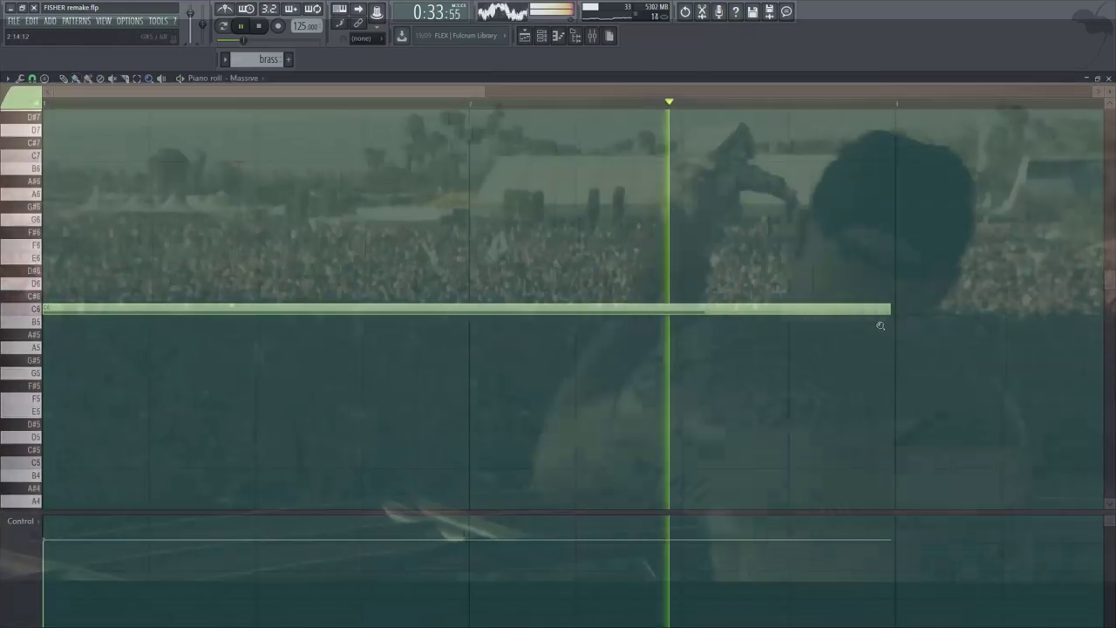
pyautogui.click(1108, 78)
pyautogui.click(542, 96)
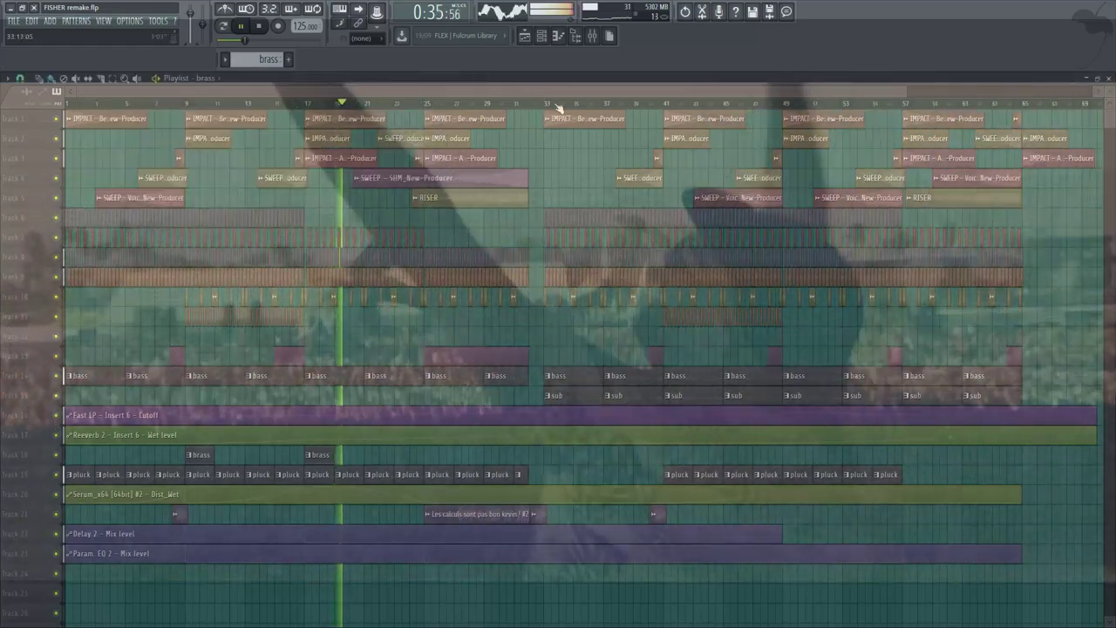
pyautogui.moveTo(904, 91)
pyautogui.mouseDown()
pyautogui.moveTo(959, 91)
pyautogui.moveTo(858, 91)
pyautogui.moveTo(907, 88)
pyautogui.mouseUp()
pyautogui.moveTo(1109, 92); pyautogui.dragTo(1108, 83)
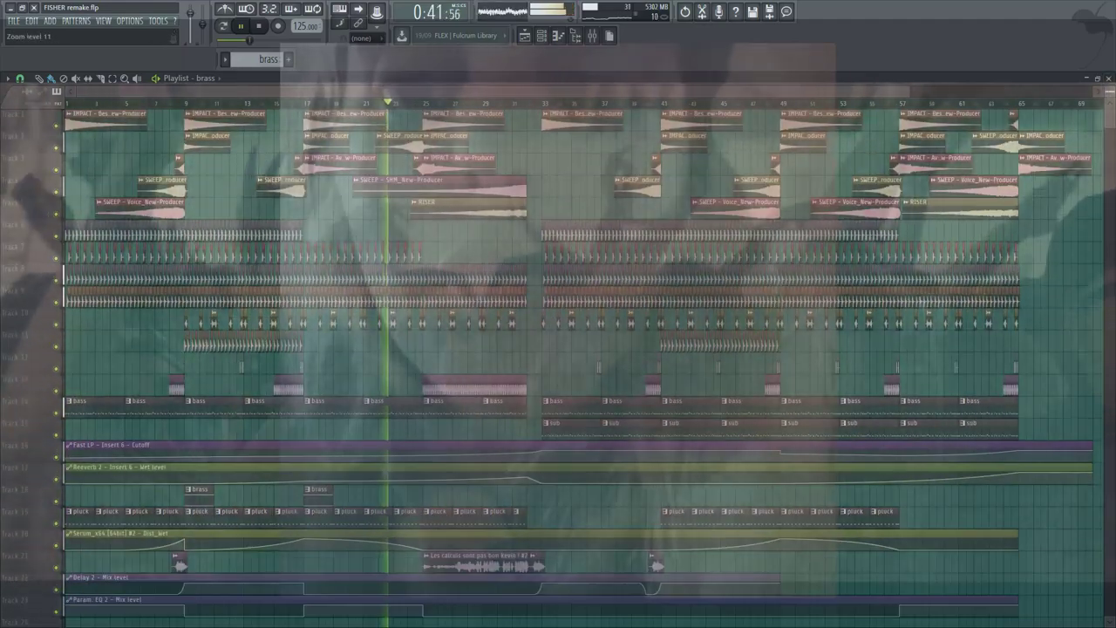